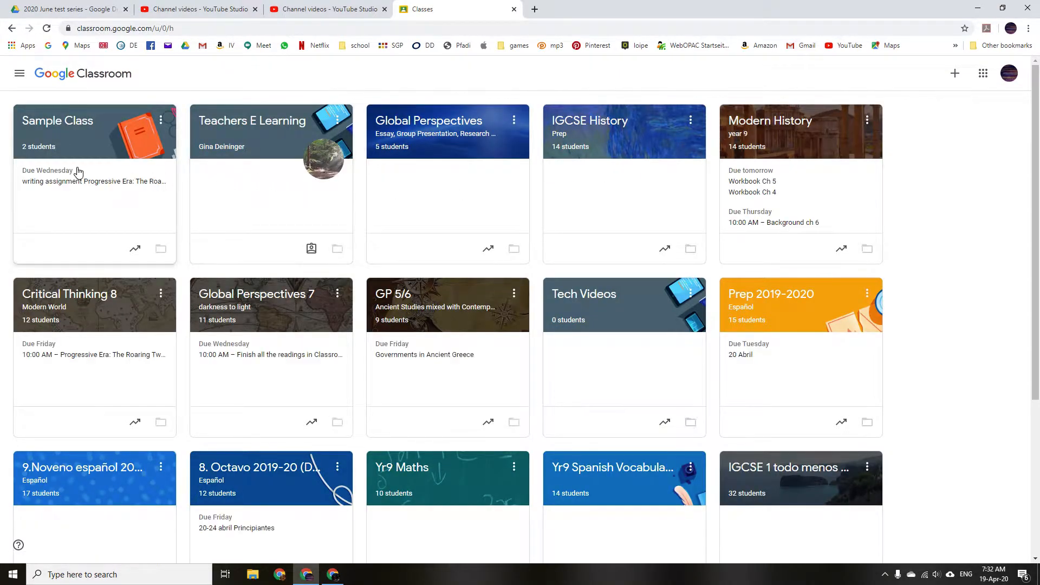
Start a new assignment in the classwork of Sample Class and title it "Tech assignement"
{"action": "left_click", "coordinate": [69, 123]}
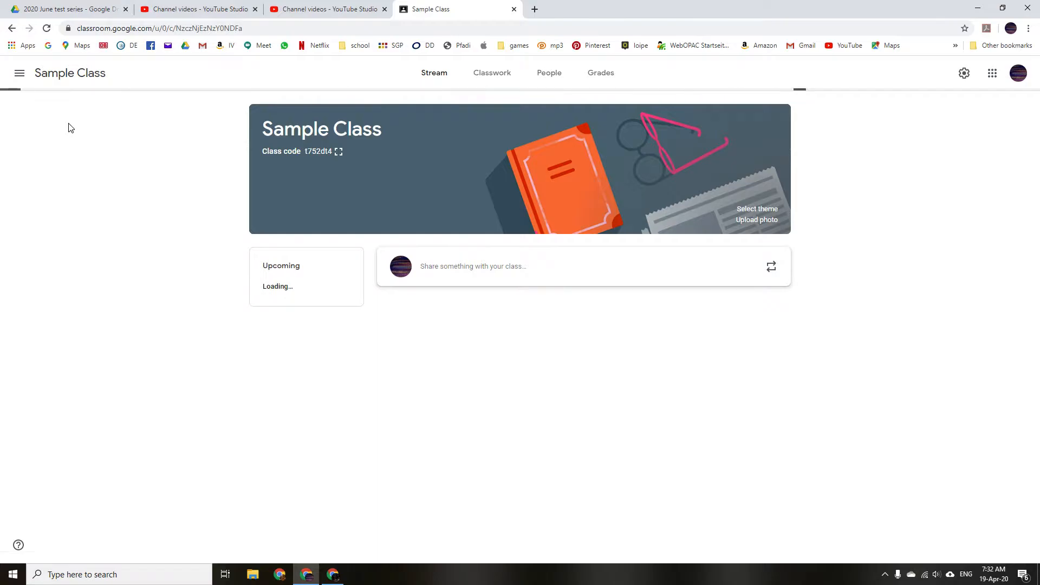
{"action": "left_click", "coordinate": [499, 76]}
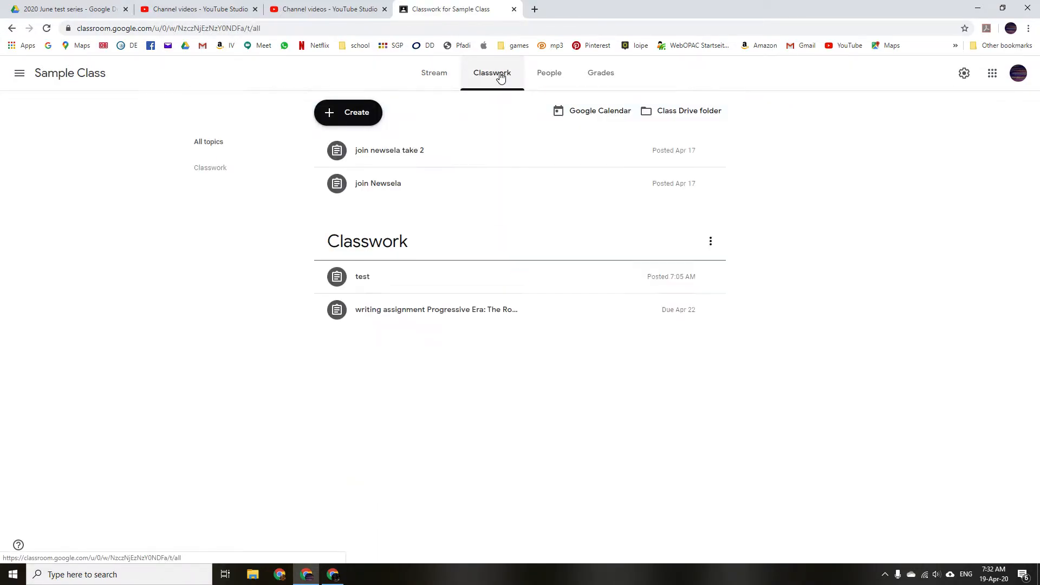
{"action": "left_click", "coordinate": [372, 115]}
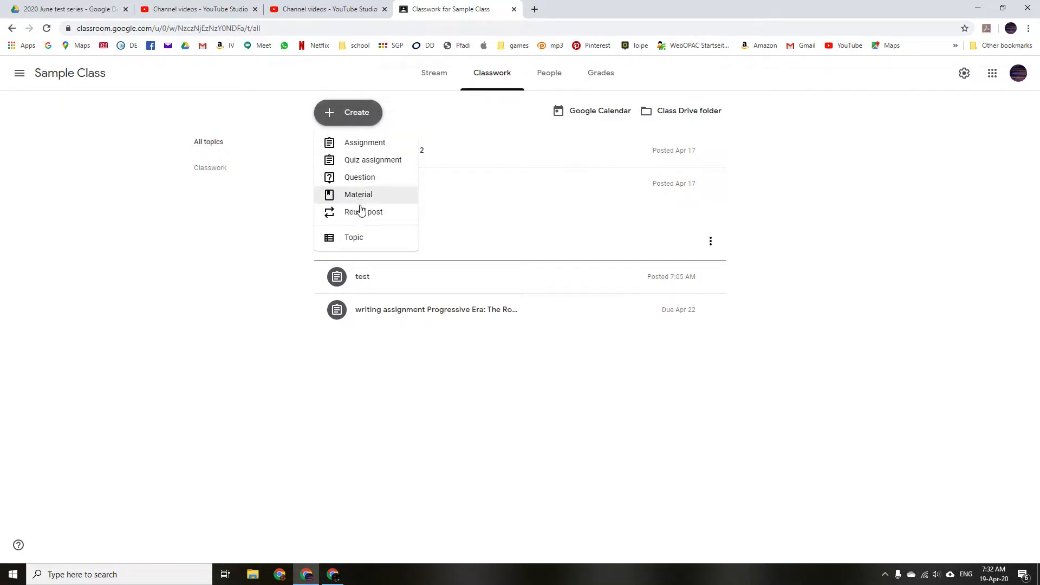
{"action": "left_click", "coordinate": [366, 142]}
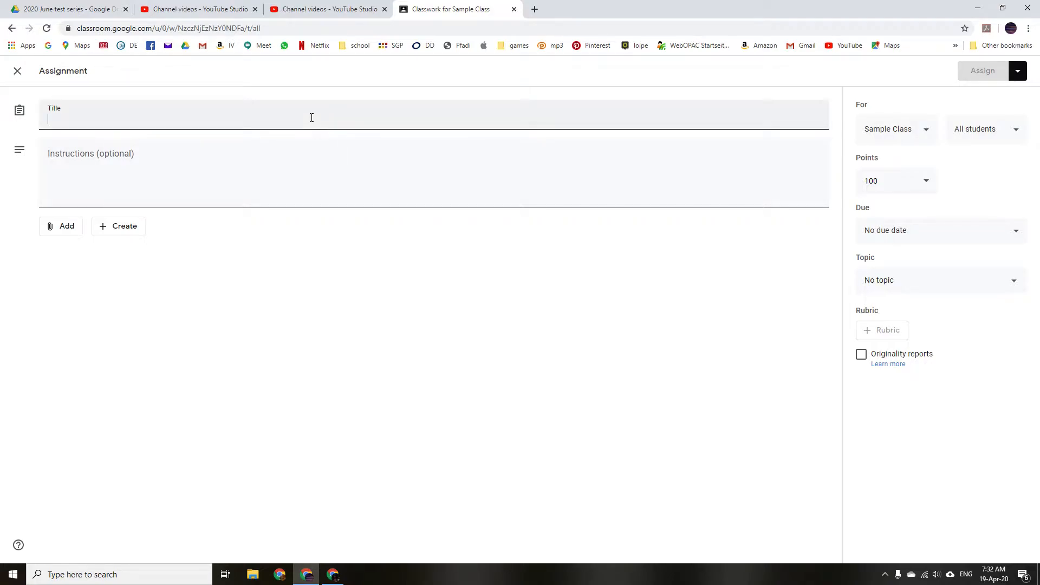
{"action": "type", "text": "Tech ass"}
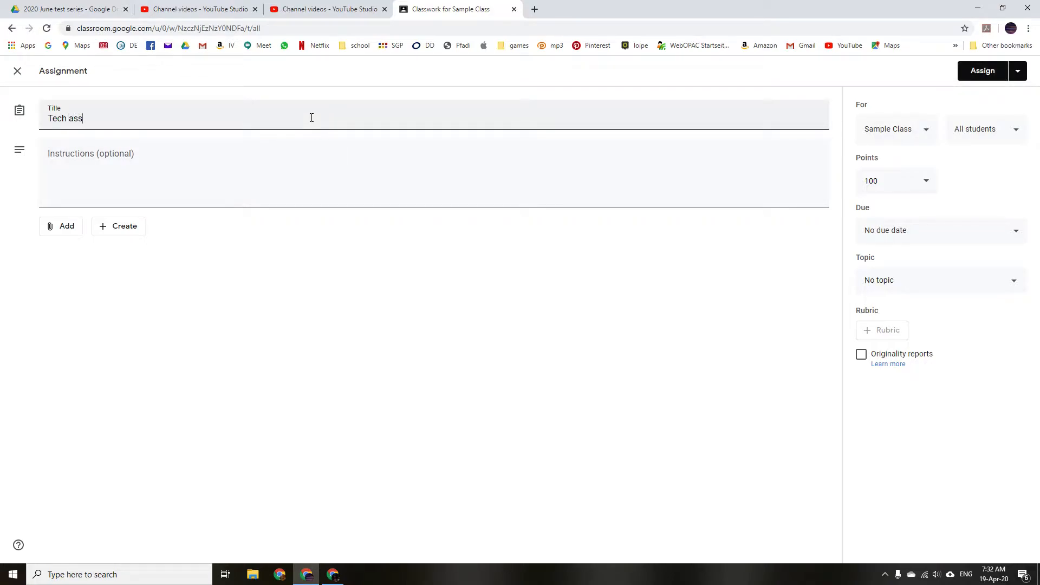
{"action": "type", "text": "ignement"}
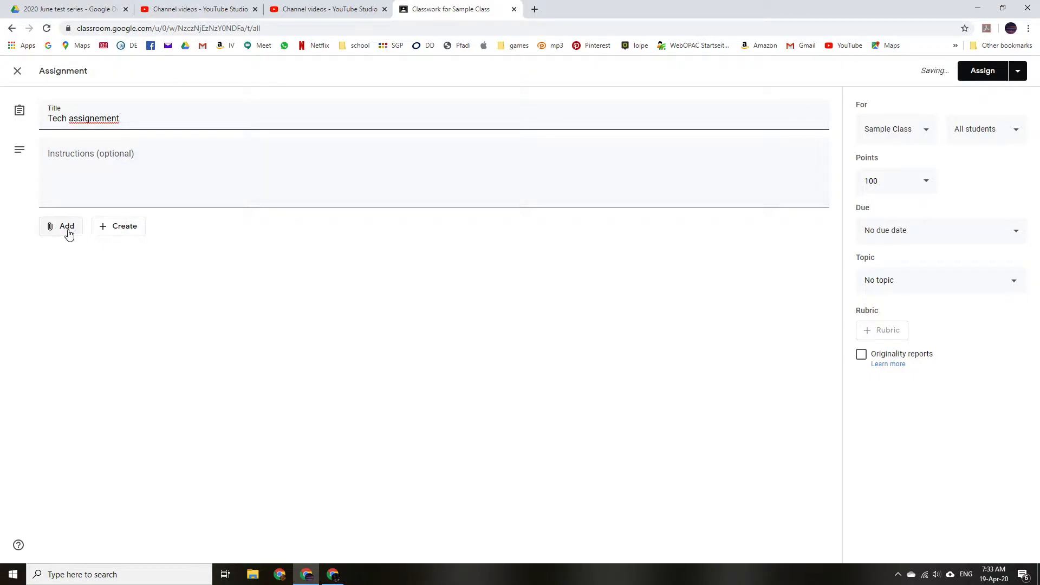
Attach the Ulysses document from Google Drive to the assignment and have a copy made for each student
{"action": "left_click", "coordinate": [66, 231]}
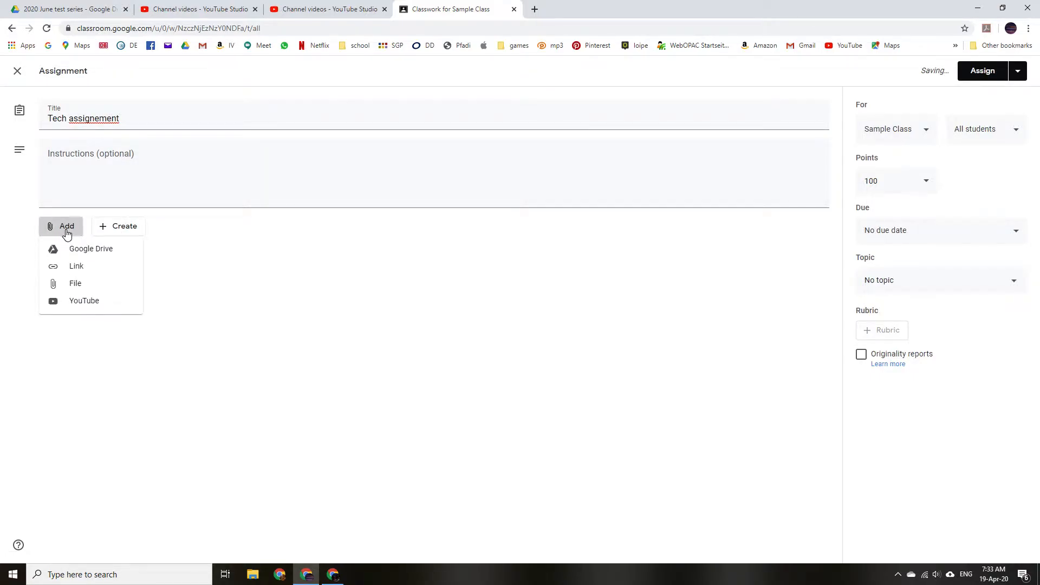
{"action": "left_click", "coordinate": [82, 250]}
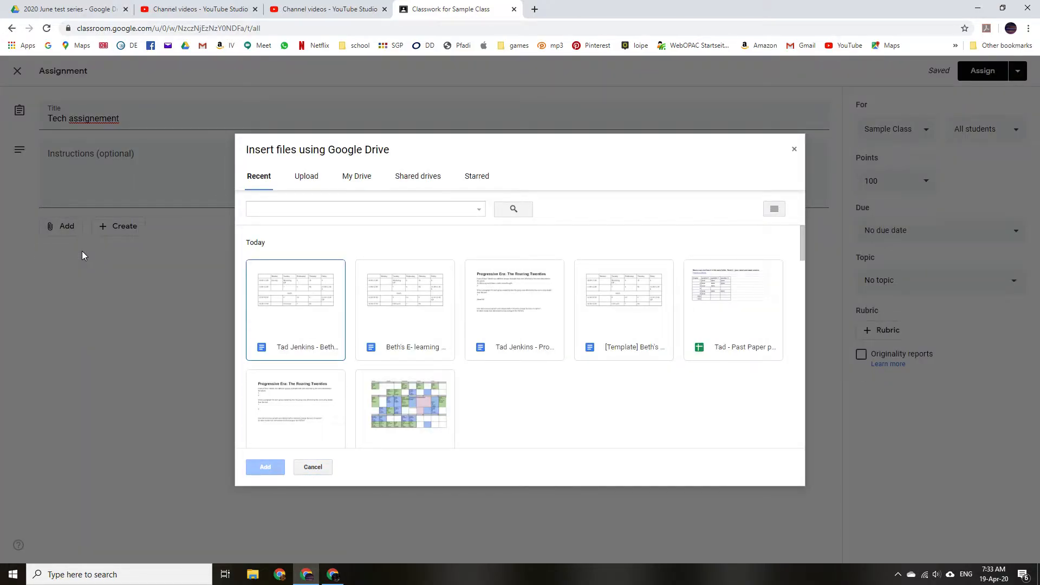
{"action": "scroll", "coordinate": [571, 403], "scroll_direction": "down", "scroll_amount": 2}
{"action": "scroll", "coordinate": [571, 403], "scroll_direction": "up", "scroll_amount": 2}
{"action": "left_click", "coordinate": [367, 179]}
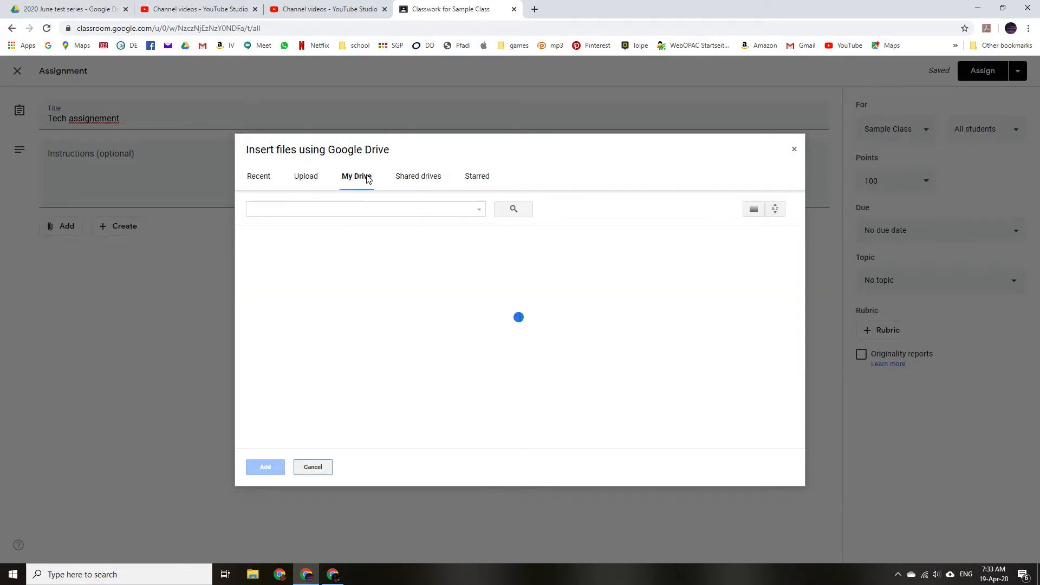
{"action": "left_click", "coordinate": [369, 208]}
{"action": "type", "text": "u"}
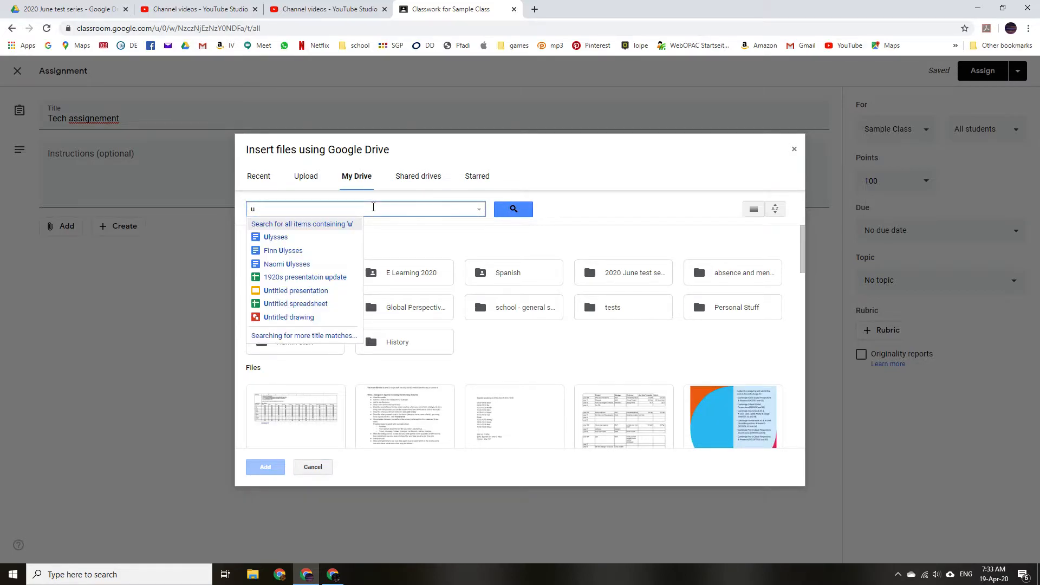
{"action": "type", "text": "ly"}
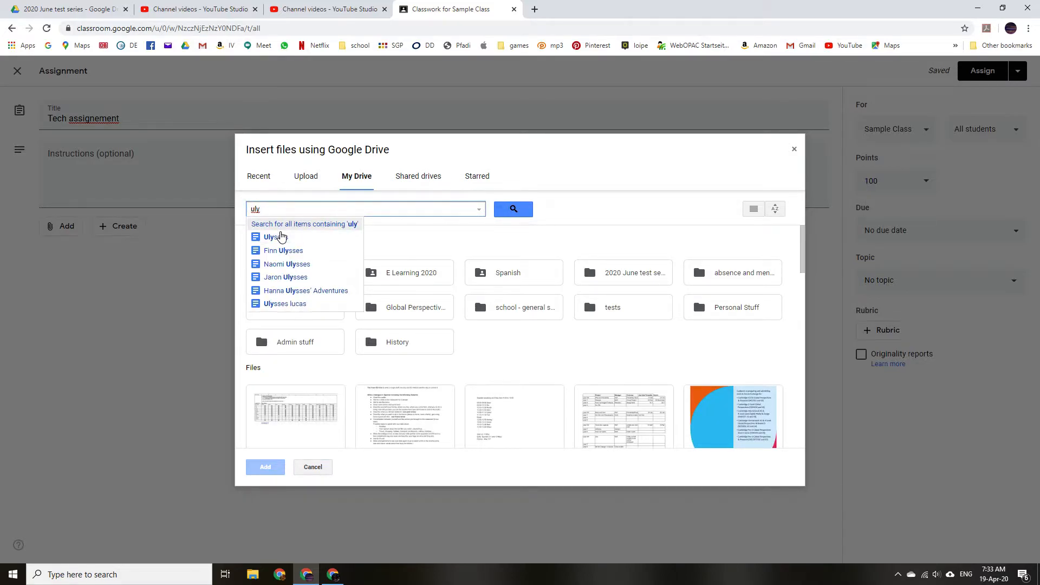
{"action": "left_click", "coordinate": [276, 236]}
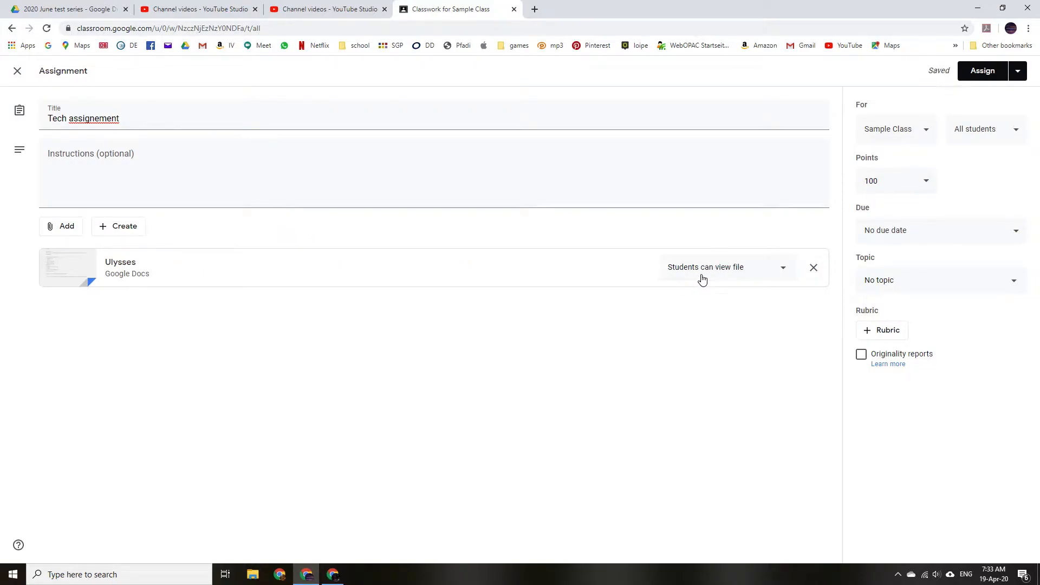
{"action": "left_click", "coordinate": [784, 272]}
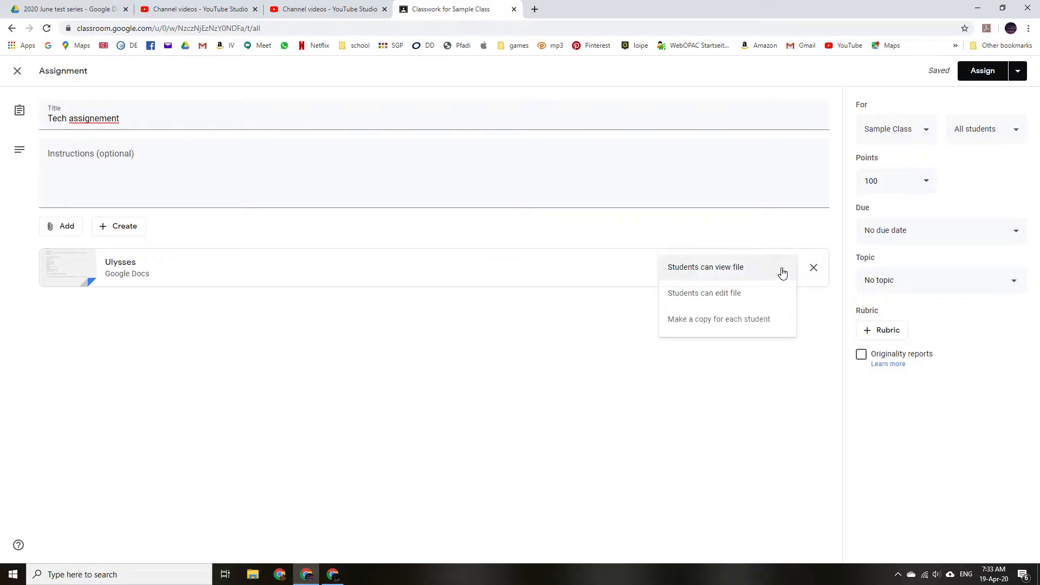
{"action": "left_click", "coordinate": [753, 322]}
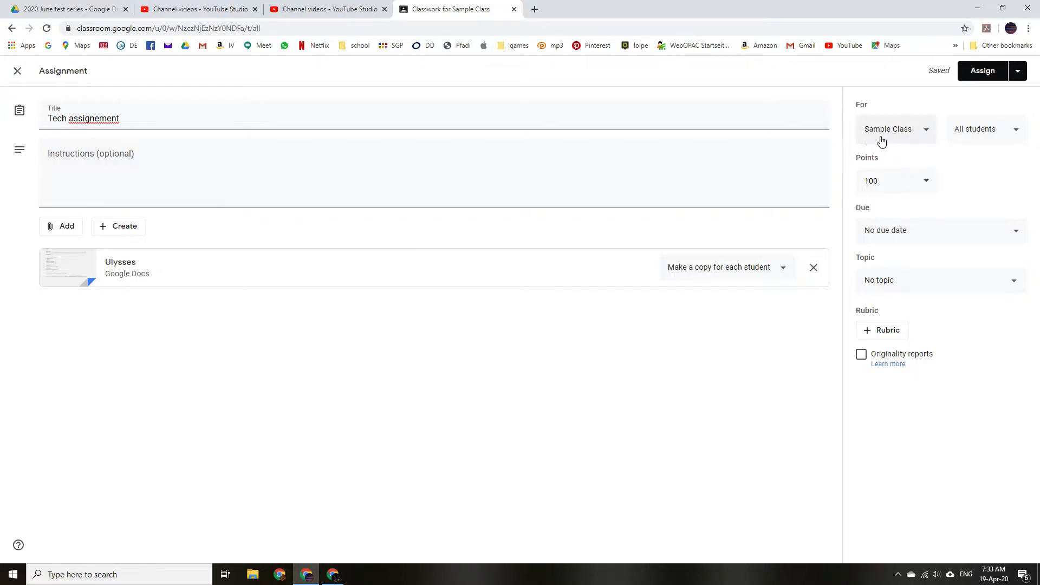
Keep Sample Class as the target and exclude the test account so only the other student gets the assignment
{"action": "left_click", "coordinate": [899, 135]}
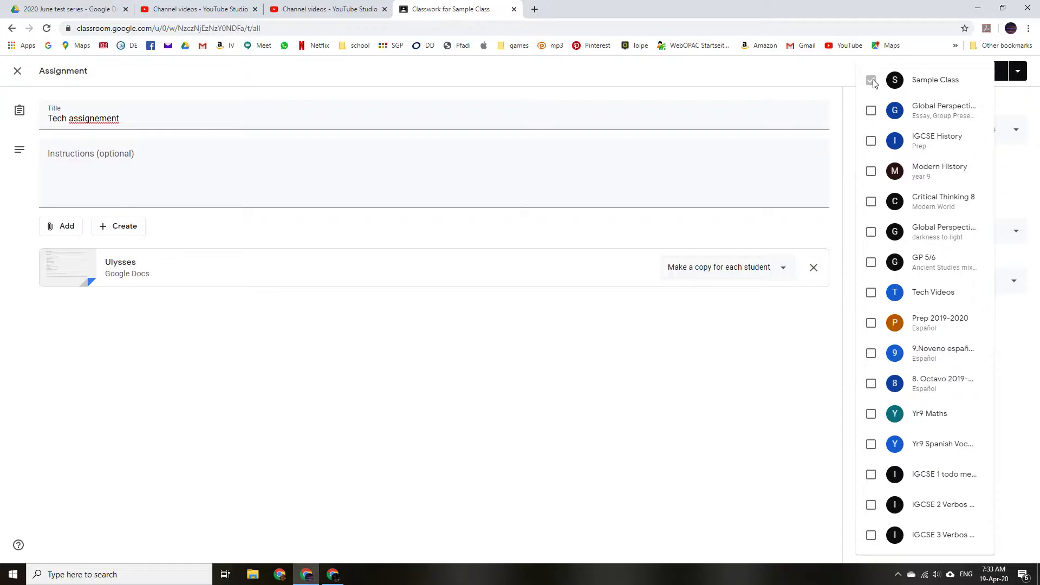
{"action": "left_click", "coordinate": [790, 361]}
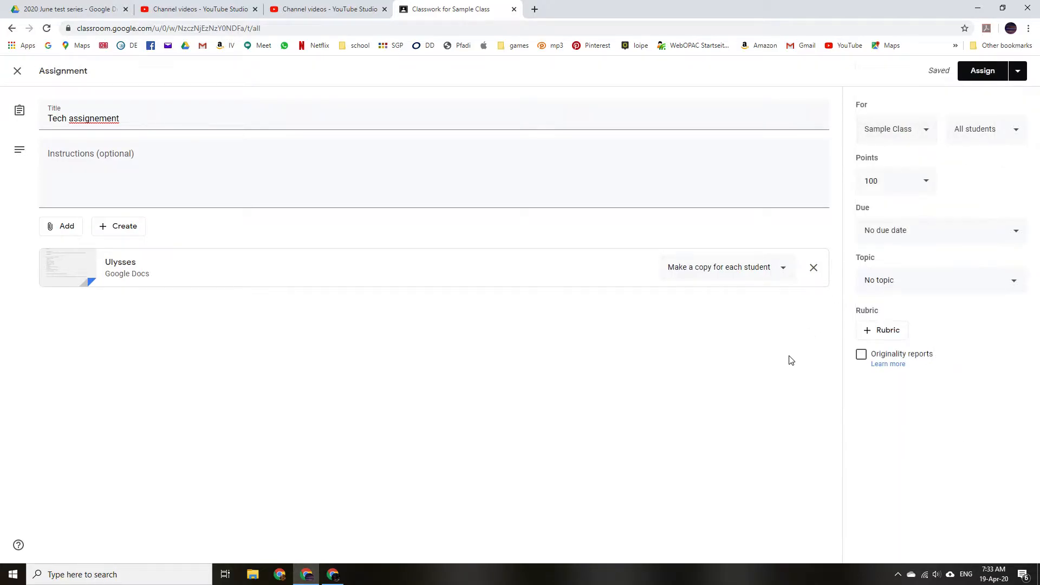
{"action": "left_click", "coordinate": [987, 135]}
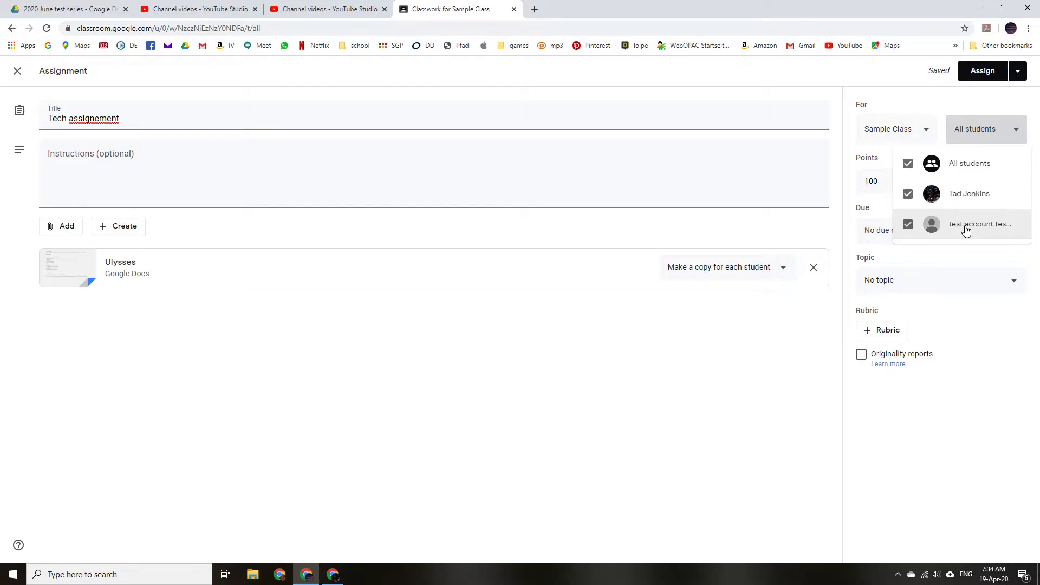
{"action": "left_click", "coordinate": [908, 164]}
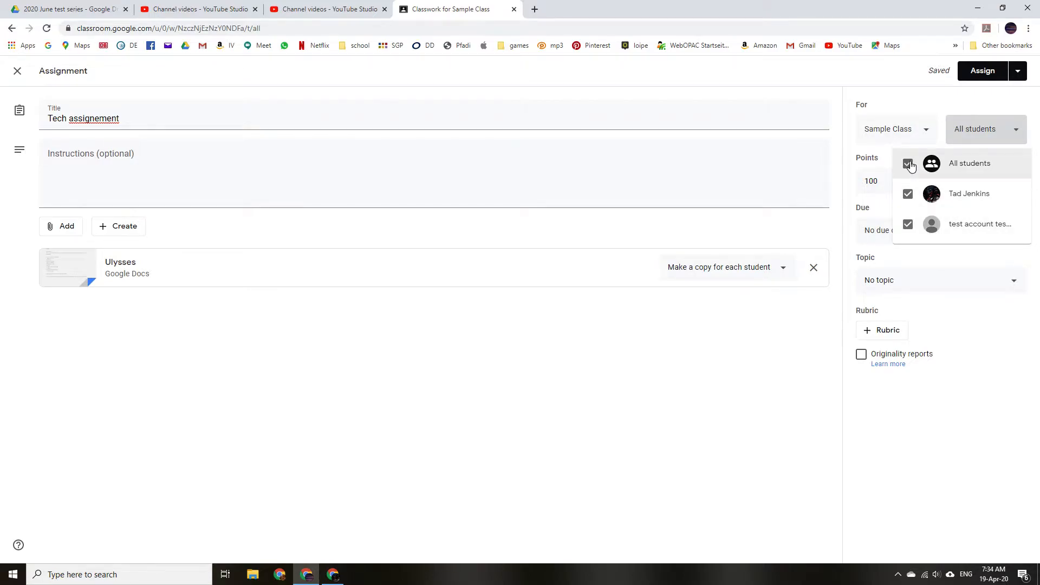
{"action": "left_click", "coordinate": [913, 196]}
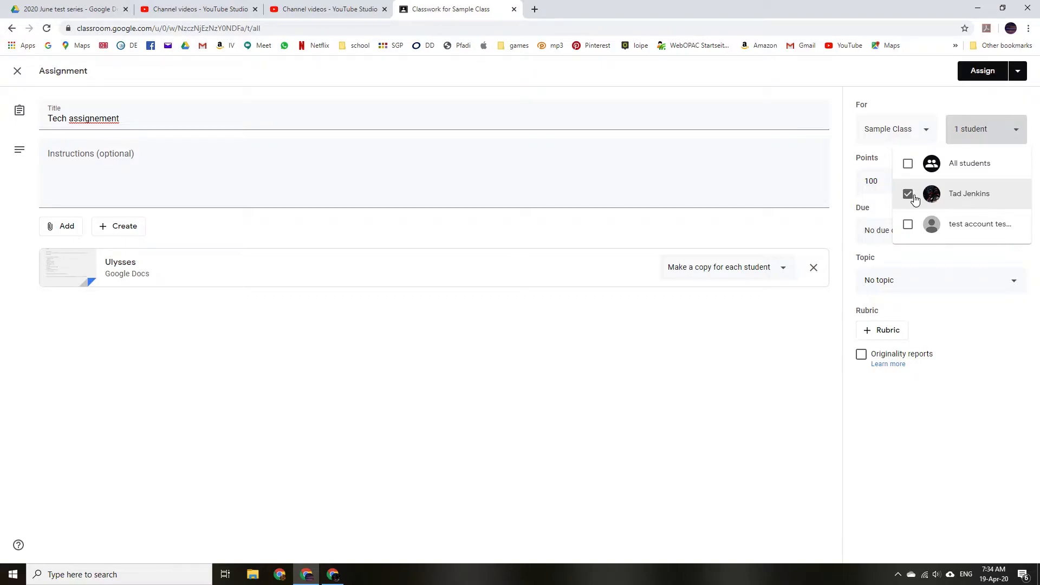
{"action": "left_click", "coordinate": [908, 163]}
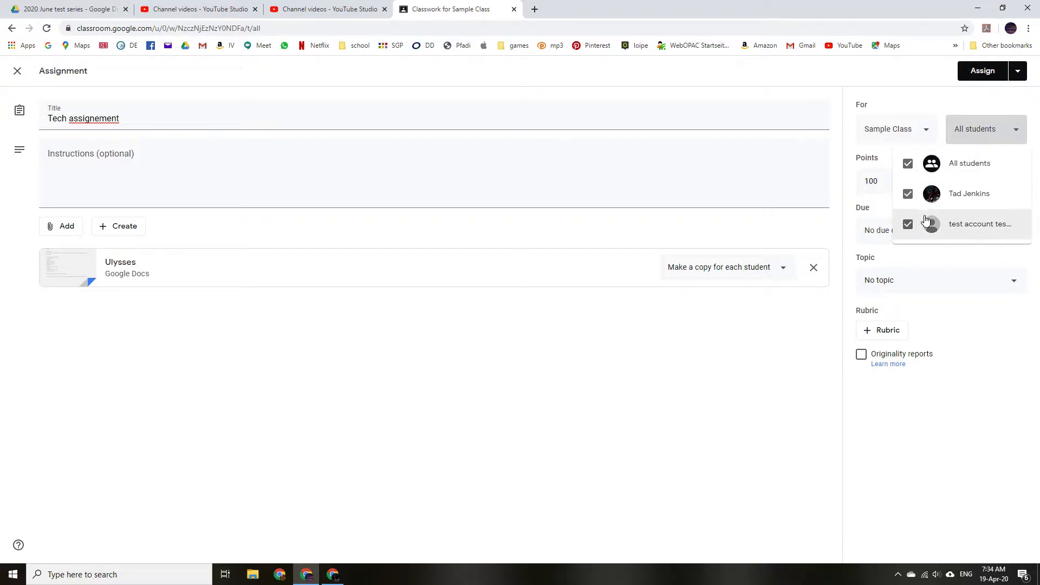
{"action": "left_click", "coordinate": [909, 227]}
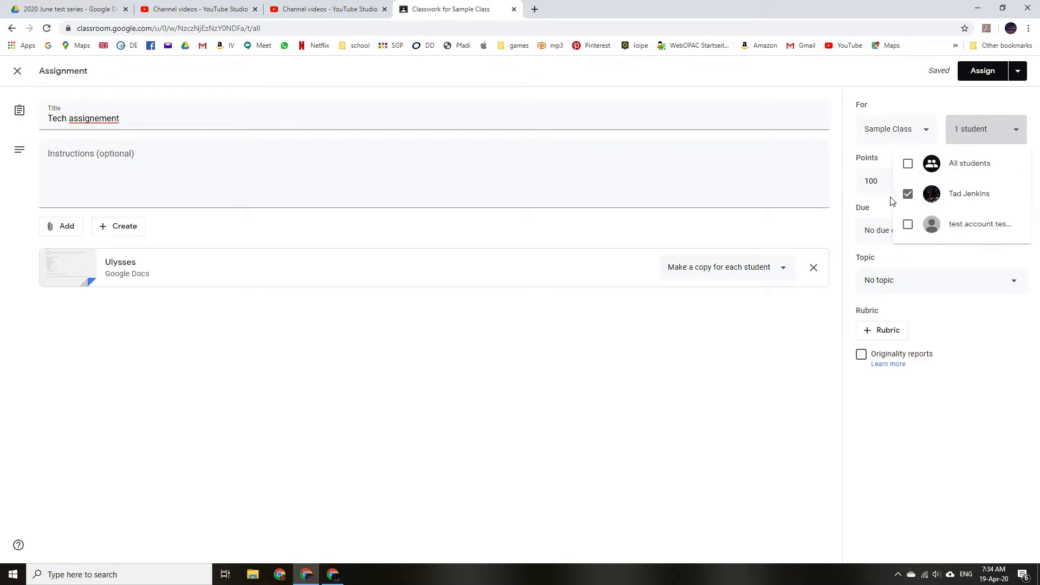
Set the assignment's points to Ungraded
{"action": "left_click", "coordinate": [875, 181]}
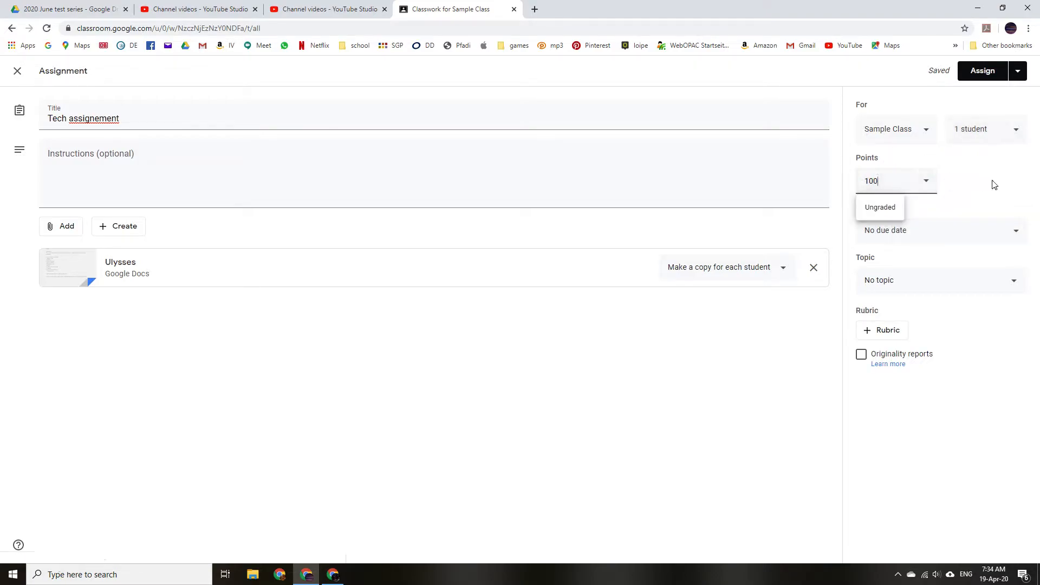
{"action": "left_click", "coordinate": [928, 187]}
{"action": "left_click", "coordinate": [890, 209]}
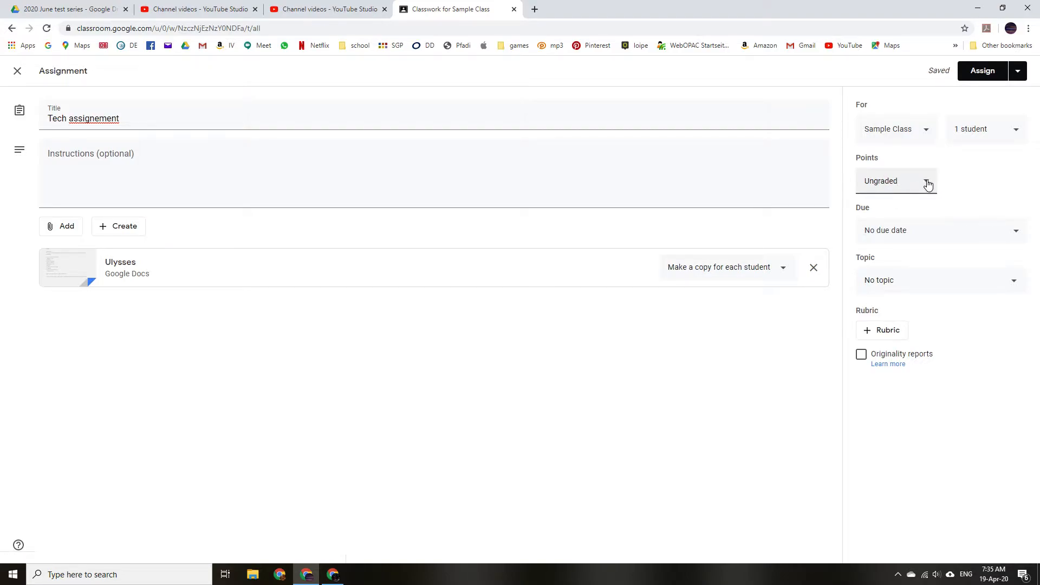
{"action": "double_click", "coordinate": [877, 173]}
{"action": "type", "text": "100"}
{"action": "key", "text": "BackSpace"}
{"action": "key", "text": "BackSpace"}
{"action": "key", "text": "BackSpace"}
{"action": "type", "text": "Un"}
{"action": "left_click", "coordinate": [881, 206]}
Set the assignment's due date and time to Apr 21, 2020, 10:00 AM
{"action": "left_click", "coordinate": [887, 232]}
{"action": "left_click", "coordinate": [914, 277]}
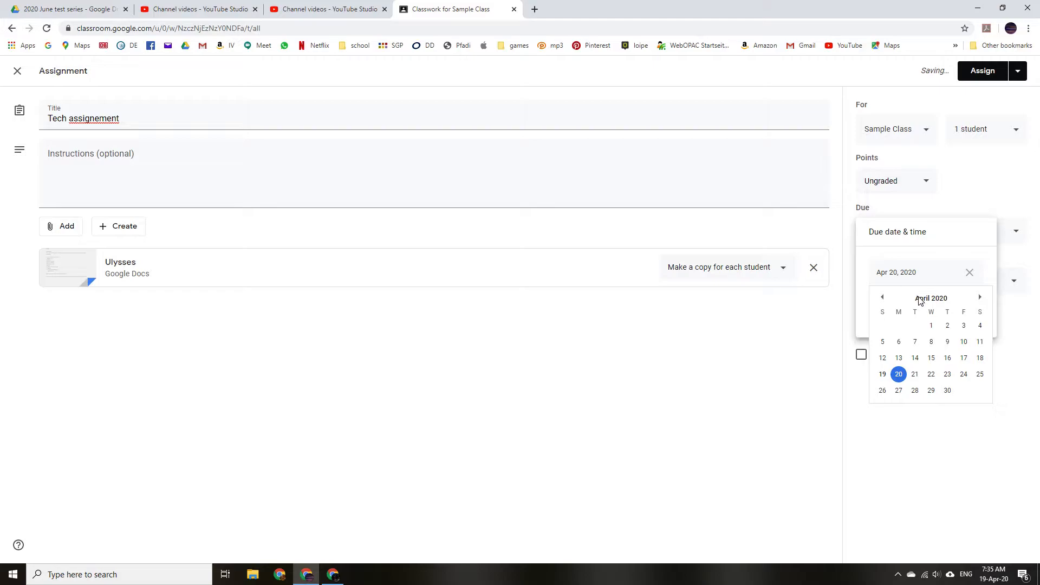
{"action": "left_click", "coordinate": [915, 374]}
{"action": "left_click", "coordinate": [920, 304]}
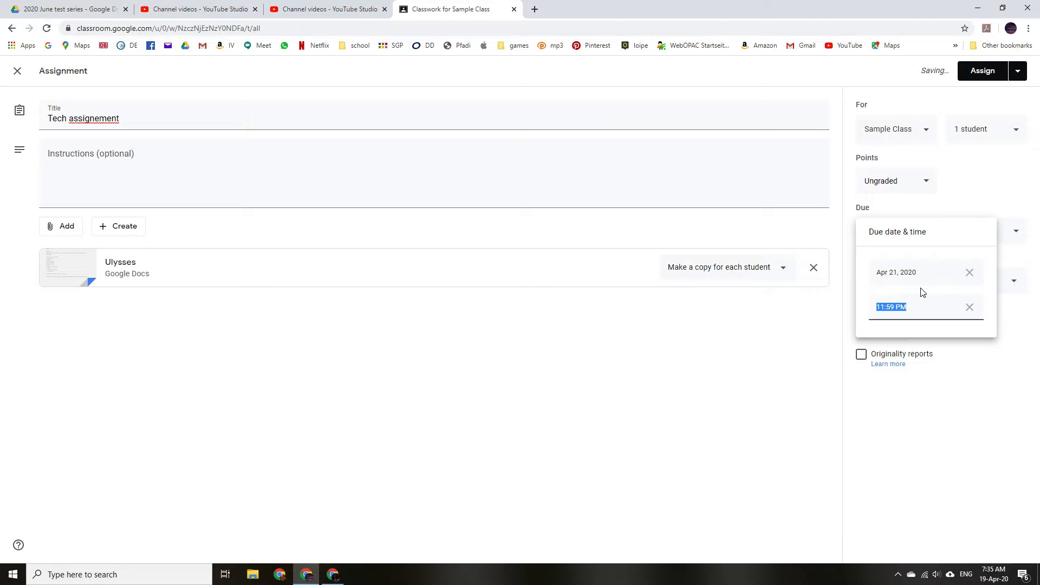
{"action": "type", "text": "10:00 AM"}
{"action": "left_click", "coordinate": [923, 384]}
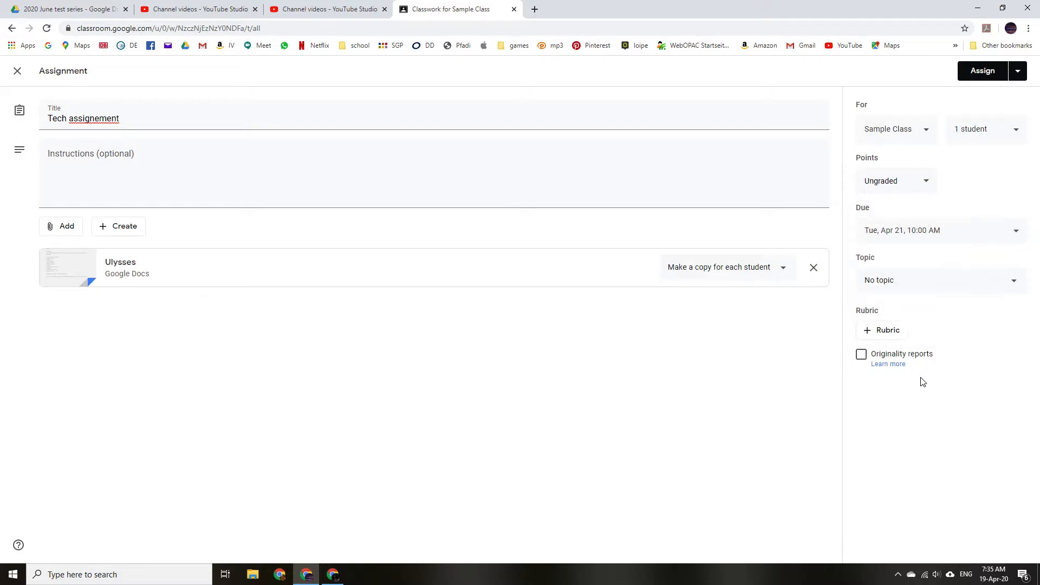
Create a new topic named "Greece" for the assignment
{"action": "left_click", "coordinate": [917, 283]}
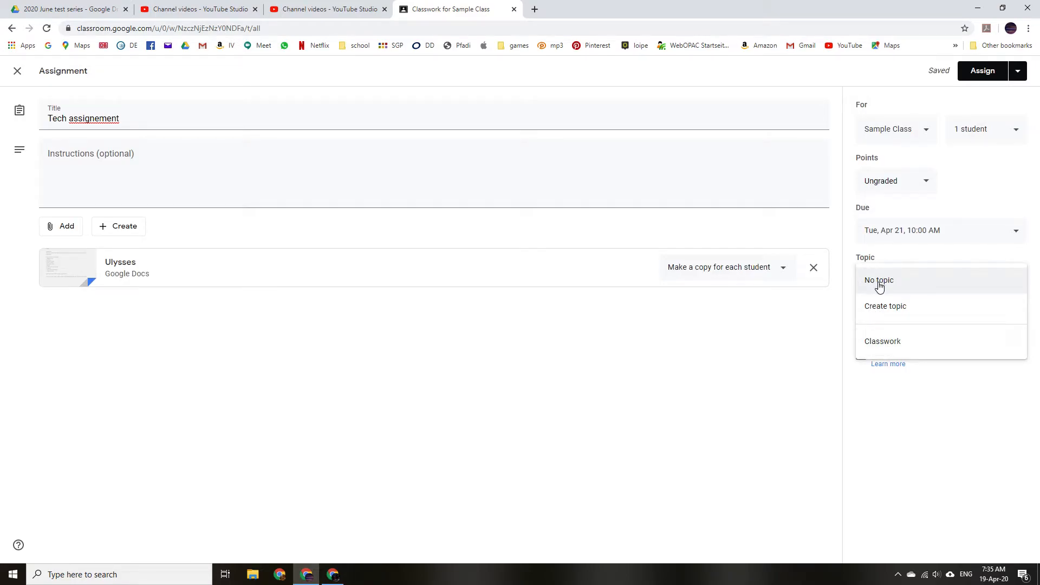
{"action": "left_click", "coordinate": [895, 314]}
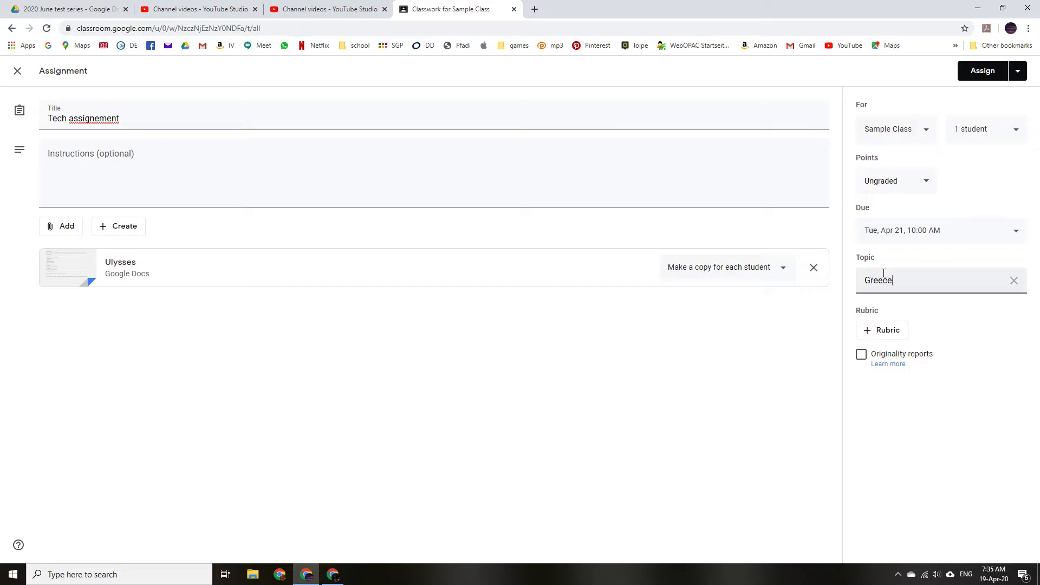
{"action": "left_click", "coordinate": [962, 371]}
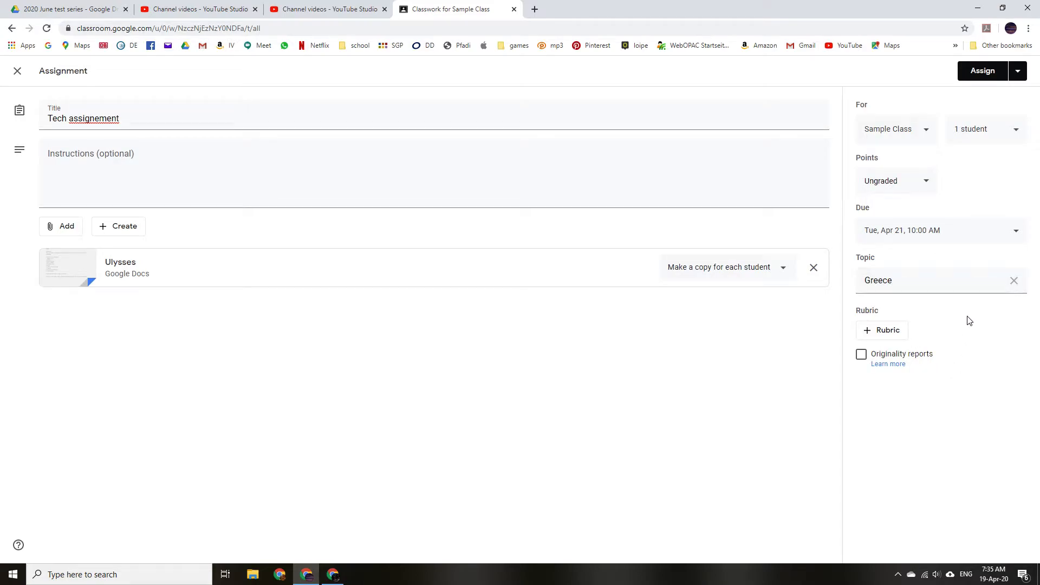
Create a rubric for the assignment with a criterion titled "Thoughtful sentences"
{"action": "left_click", "coordinate": [898, 332]}
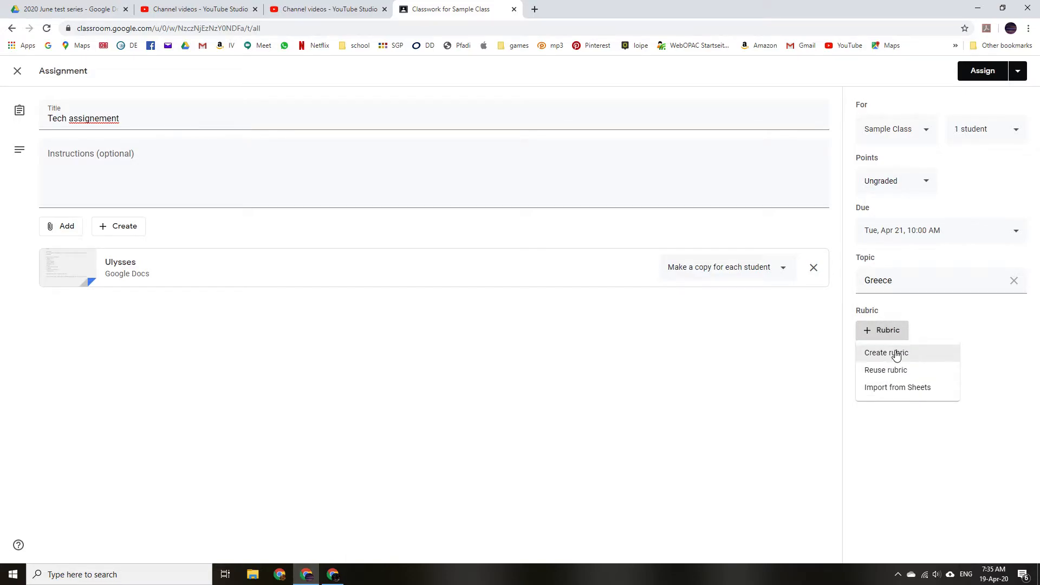
{"action": "left_click", "coordinate": [897, 353]}
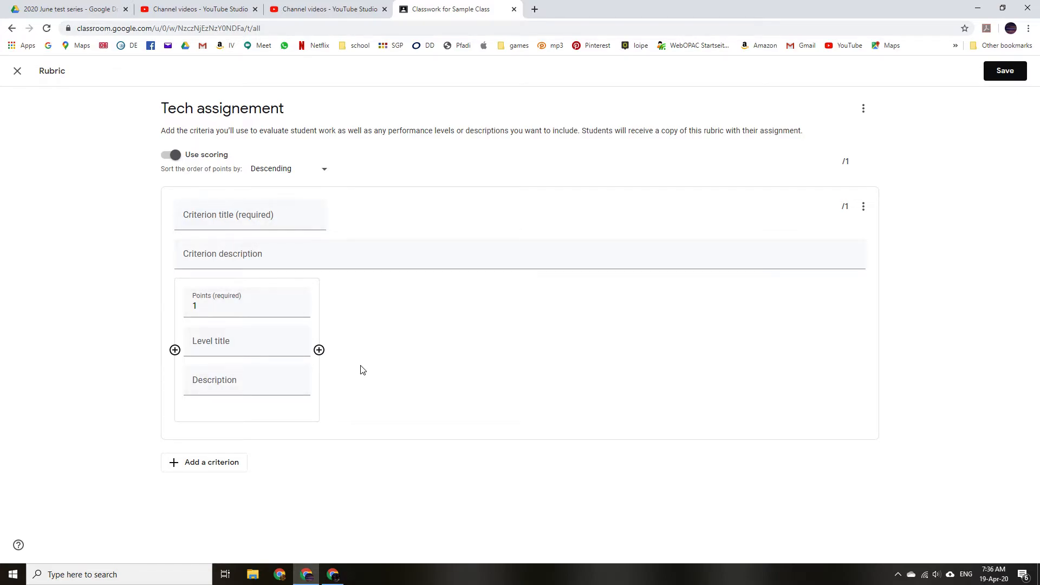
{"action": "left_click", "coordinate": [279, 219]}
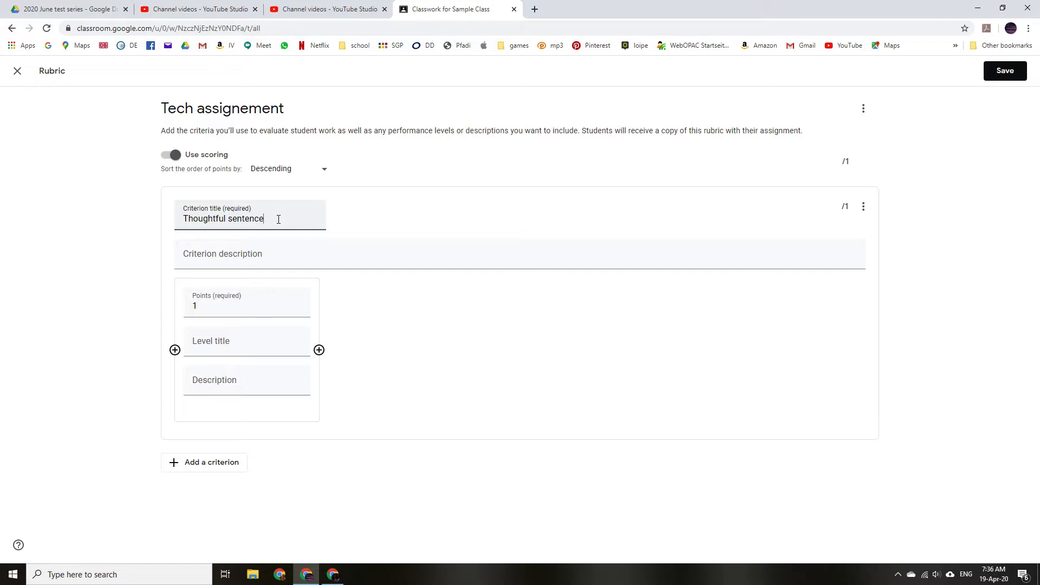
Set the criterion's first level to 2 points and add a second level after it
{"action": "left_click", "coordinate": [204, 306]}
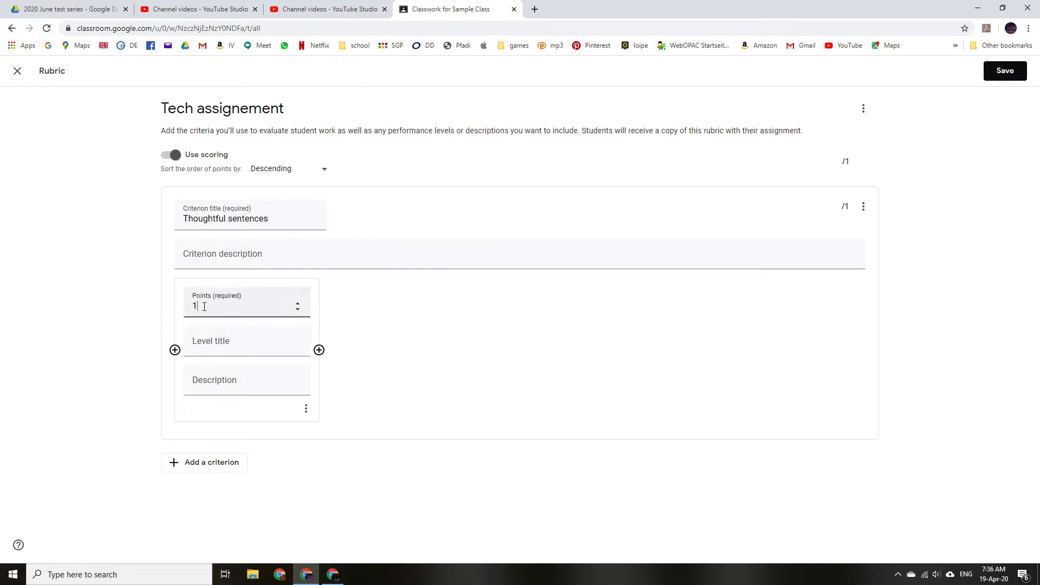
{"action": "key", "text": "BackSpace"}
{"action": "type", "text": "2"}
{"action": "left_click", "coordinate": [220, 342]}
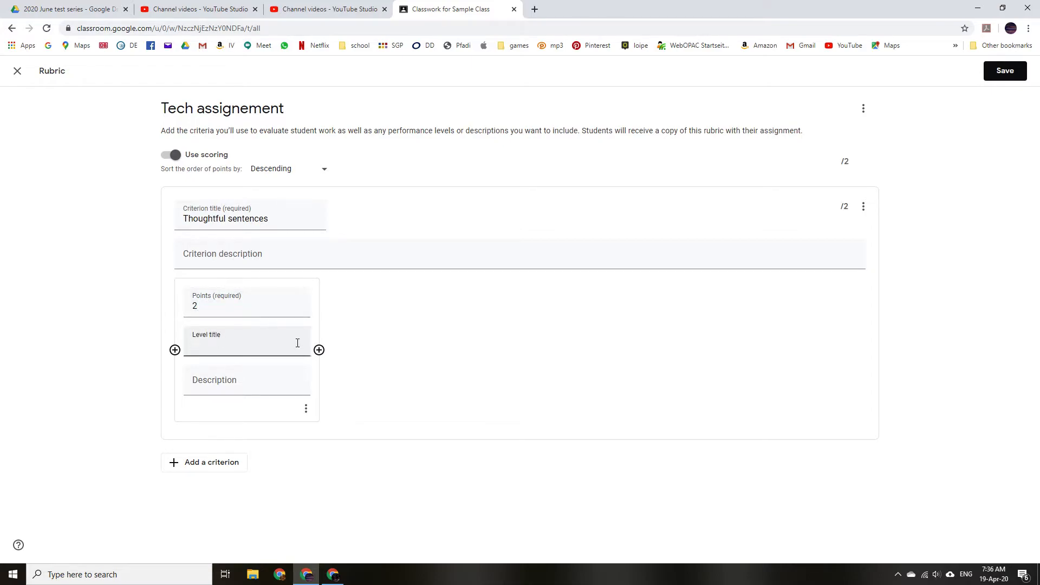
{"action": "left_click", "coordinate": [319, 351]}
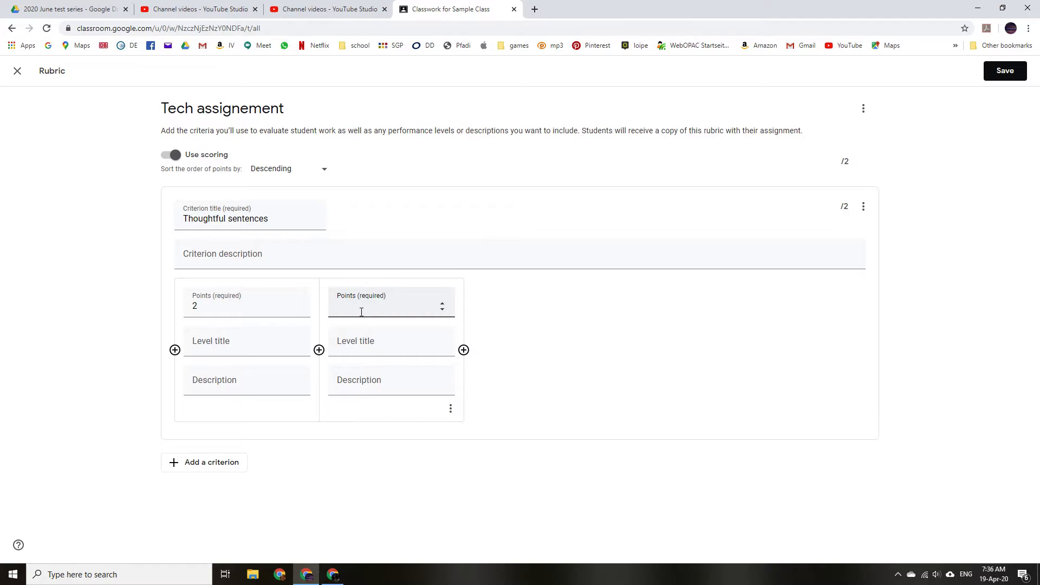
Set the second "Thoughtful sentences" level to 1 point, describe the first as "test", and add a criterion titled "enough words"
{"action": "left_click", "coordinate": [272, 379]}
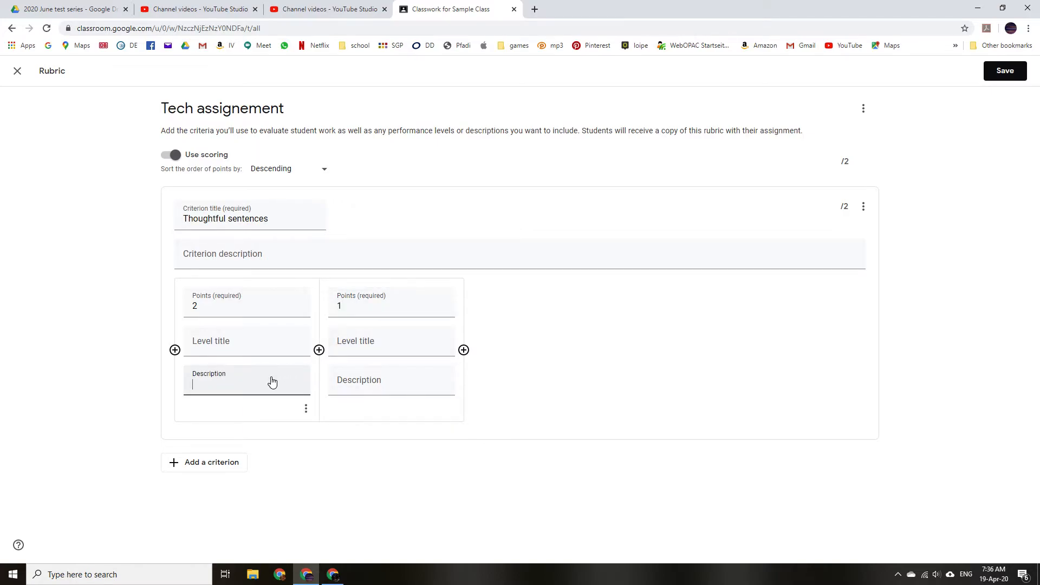
{"action": "left_click", "coordinate": [230, 462]}
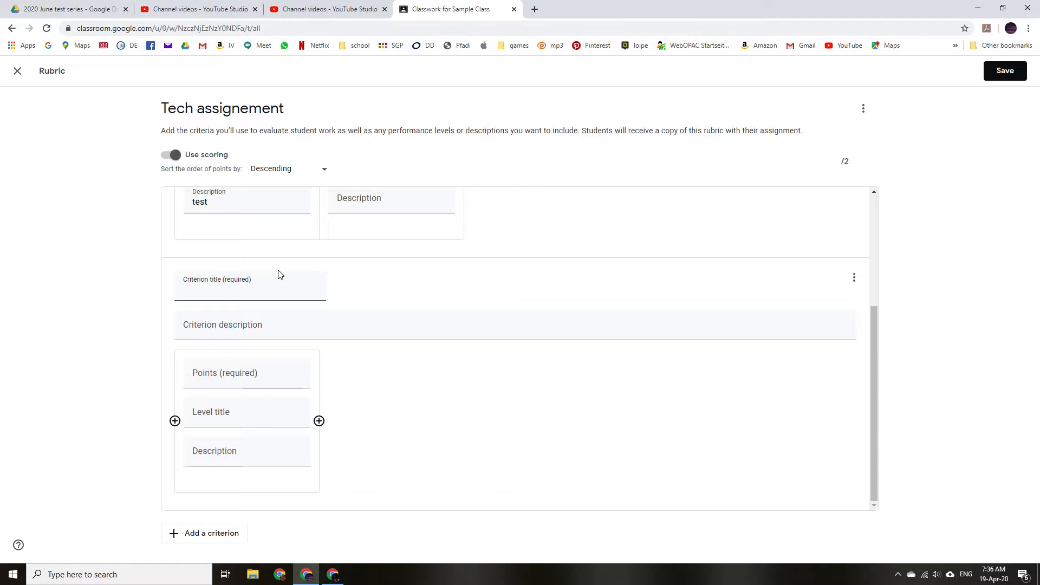
{"action": "type", "text": "enought wor"}
{"action": "key", "text": "BackSpace"}
{"action": "key", "text": "BackSpace"}
{"action": "key", "text": "BackSpace"}
{"action": "type", "text": "wor"}
Set the first level of the "enough words" criterion to 5 points with the description 500
{"action": "left_click", "coordinate": [249, 373]}
{"action": "type", "text": "5"}
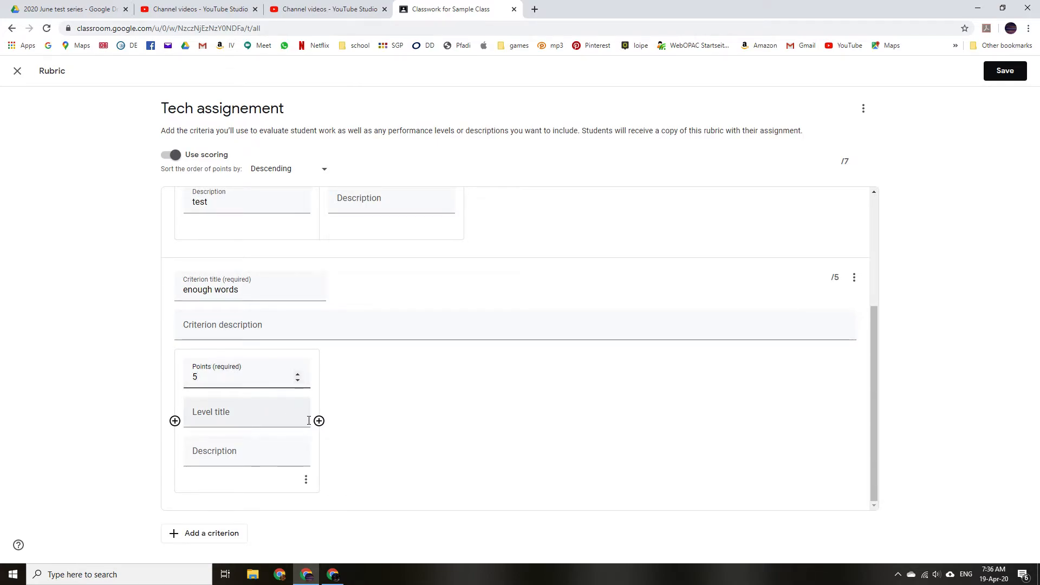
{"action": "left_click", "coordinate": [262, 421]}
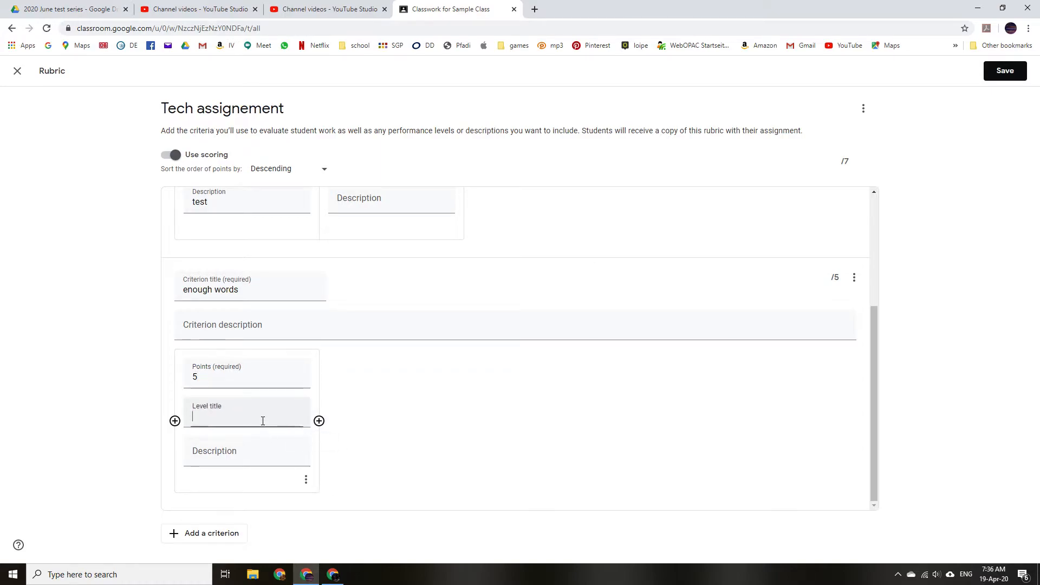
{"action": "left_click", "coordinate": [262, 453]}
{"action": "type", "text": "500"}
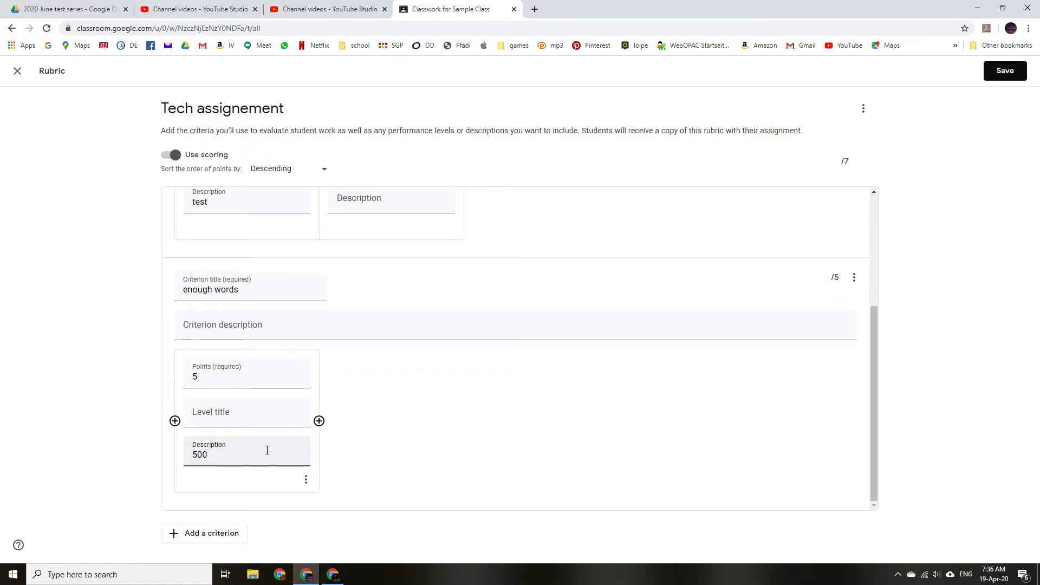
Add two more levels to "enough words": 4 points with description 400 and 3 points with description 300
{"action": "left_click", "coordinate": [320, 421]}
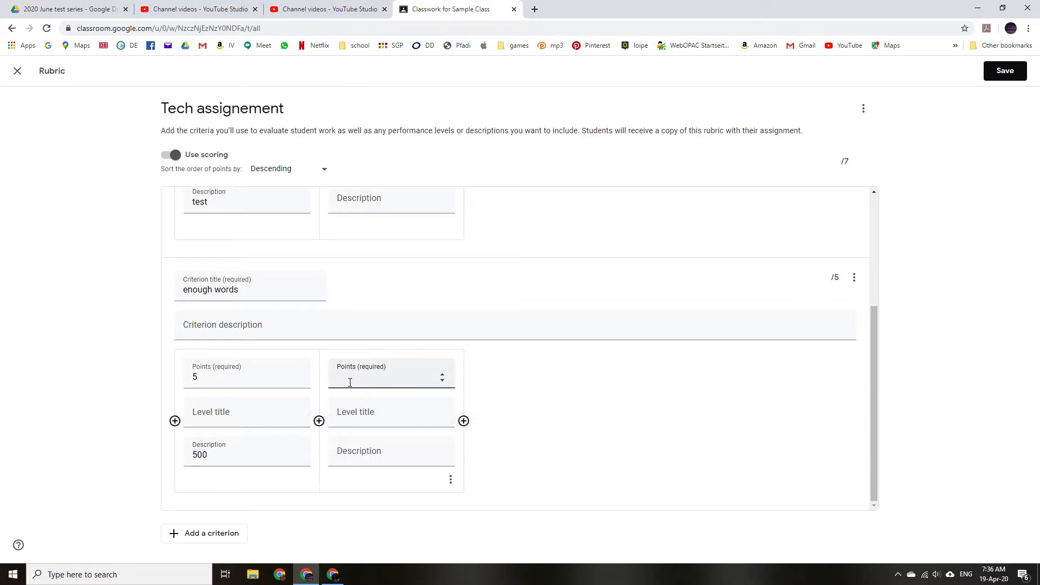
{"action": "type", "text": "4"}
{"action": "left_click", "coordinate": [372, 457]}
{"action": "type", "text": "400"}
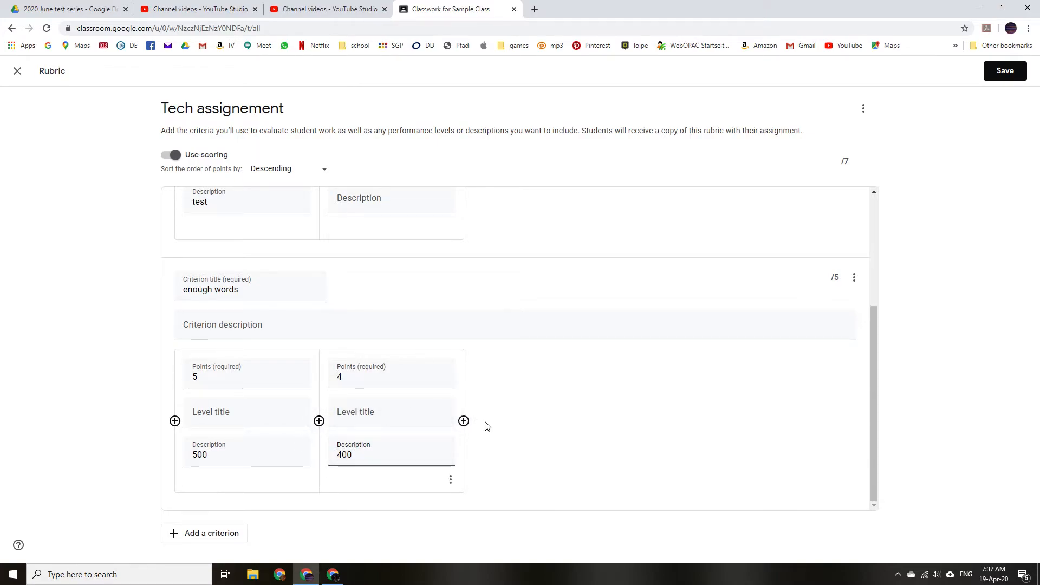
{"action": "left_click", "coordinate": [464, 421]}
{"action": "type", "text": "3"}
{"action": "left_click", "coordinate": [512, 454]}
{"action": "type", "text": "300"}
Add two further levels after the 3-point one: 2 points with description 200 and 1 point with description 100
{"action": "left_click", "coordinate": [608, 421]}
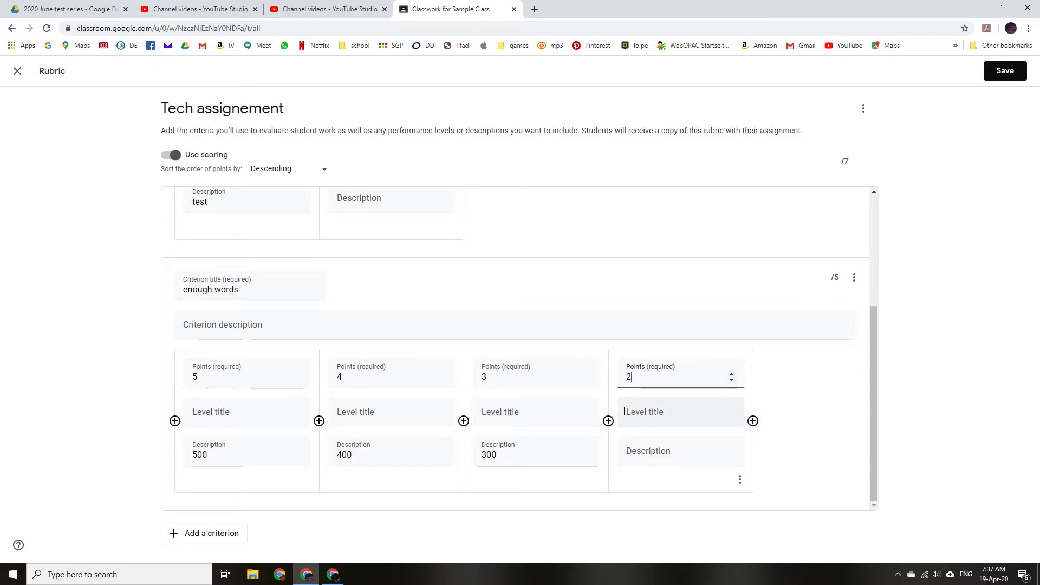
{"action": "left_click", "coordinate": [653, 452]}
{"action": "type", "text": "200"}
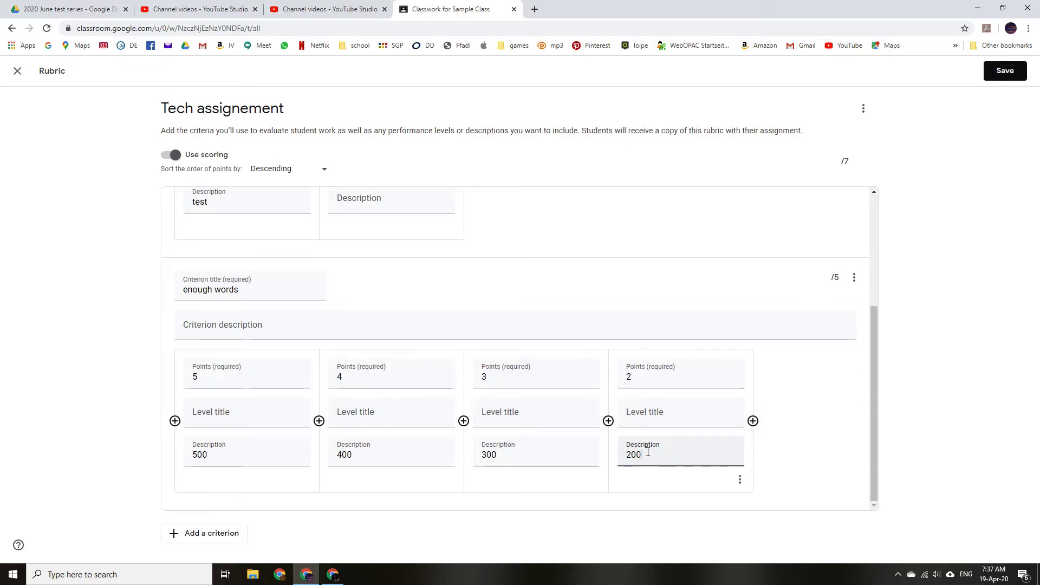
{"action": "left_click", "coordinate": [752, 421]}
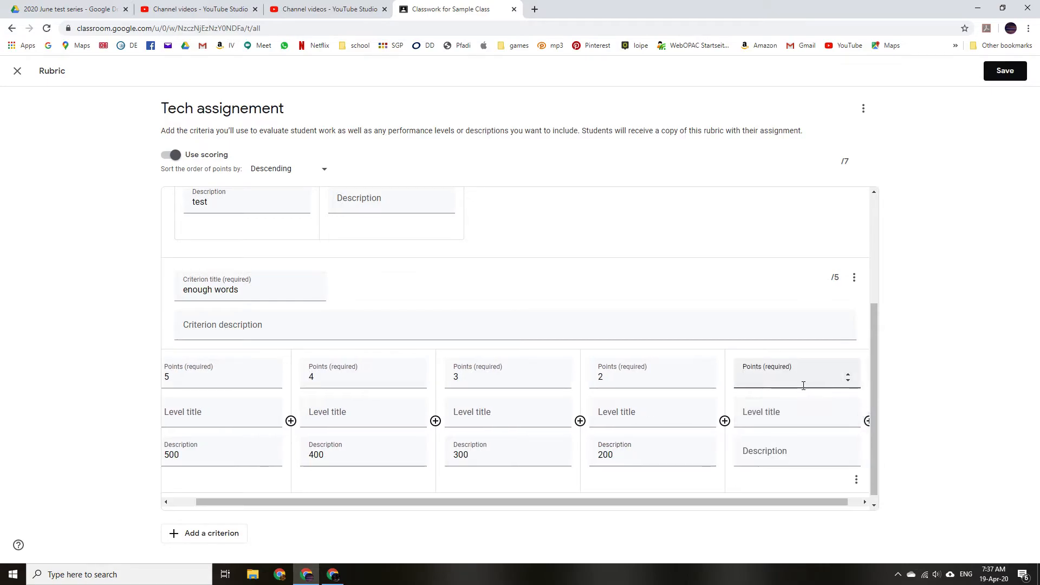
{"action": "type", "text": "1"}
{"action": "left_click", "coordinate": [795, 454]}
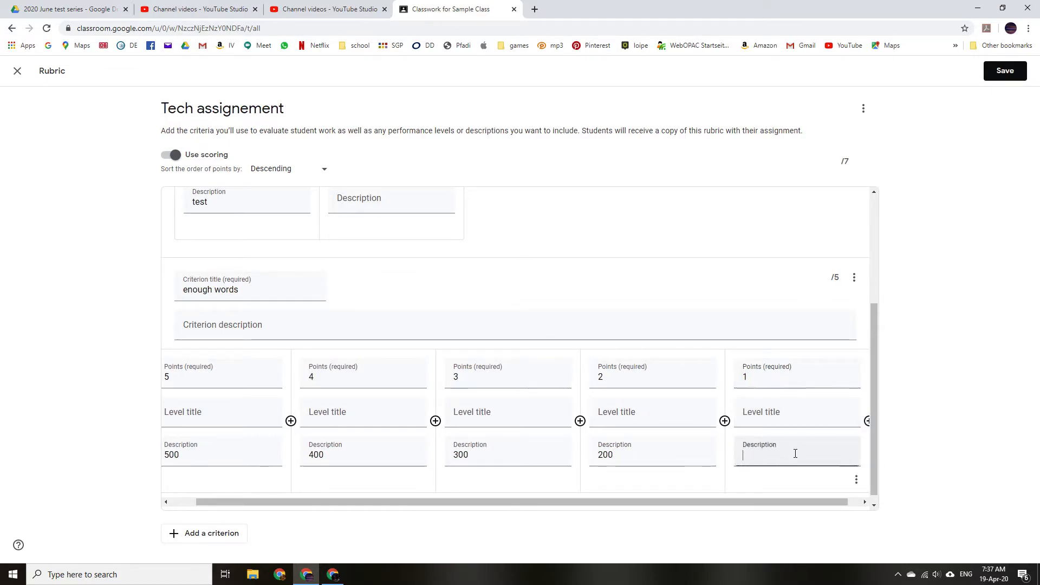
{"action": "type", "text": "100"}
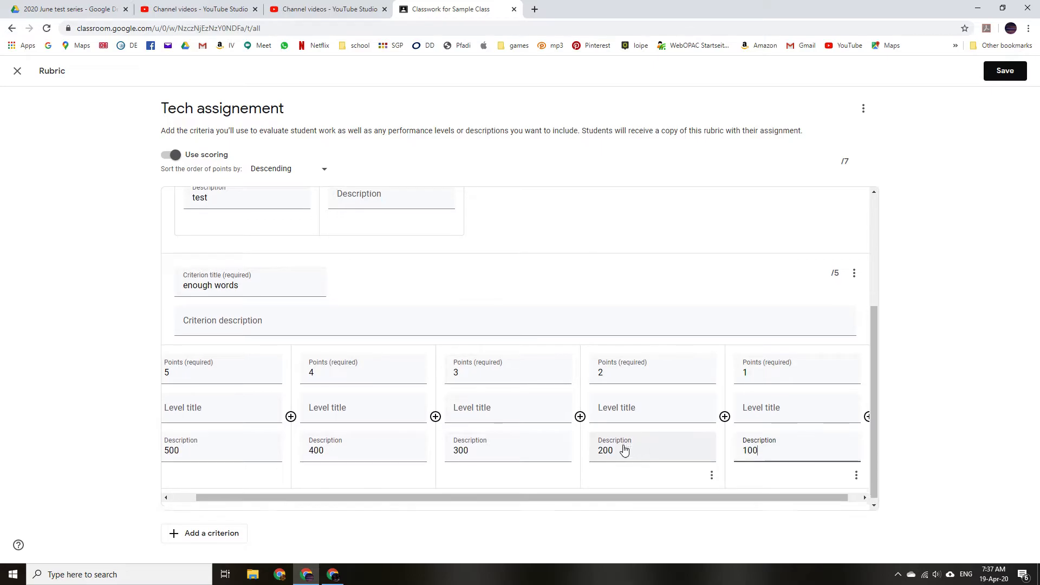
Add a third criterion titled "overall attitude" with two levels worth 2 points and 1 point
{"action": "left_click", "coordinate": [232, 538]}
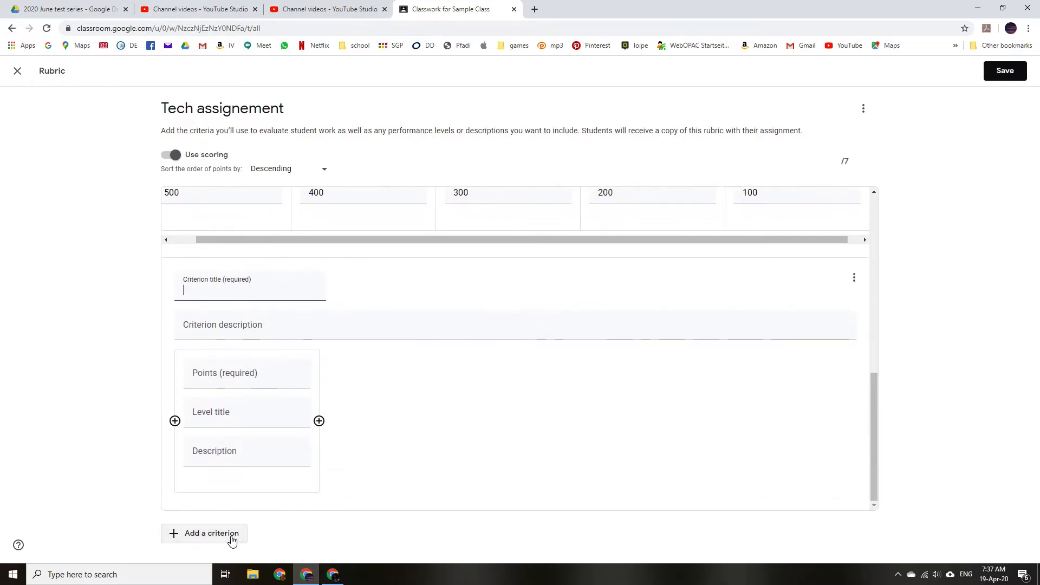
{"action": "type", "text": "overall attitude"}
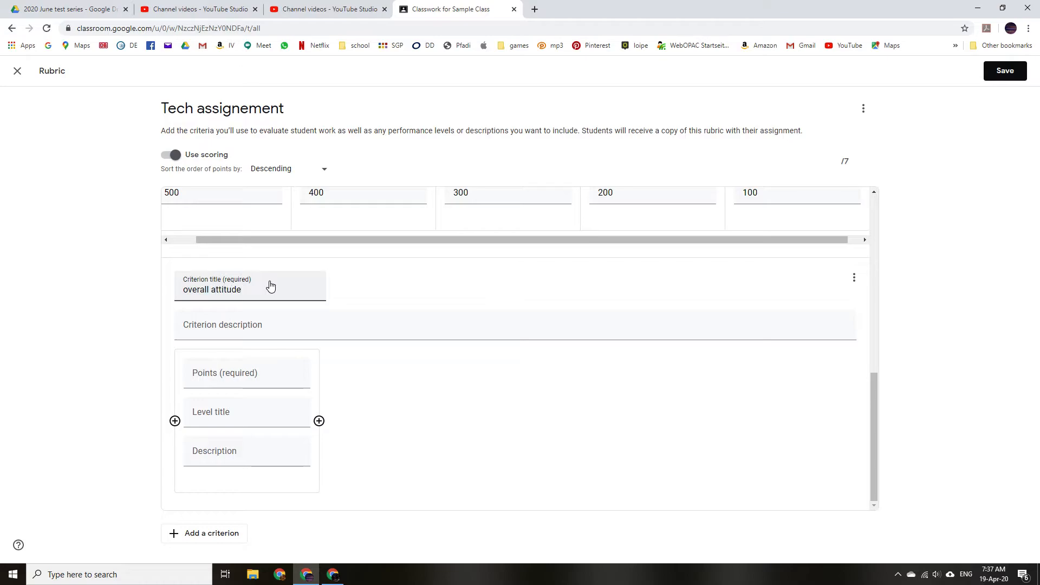
{"action": "scroll", "coordinate": [341, 267], "scroll_direction": "up", "scroll_amount": 10}
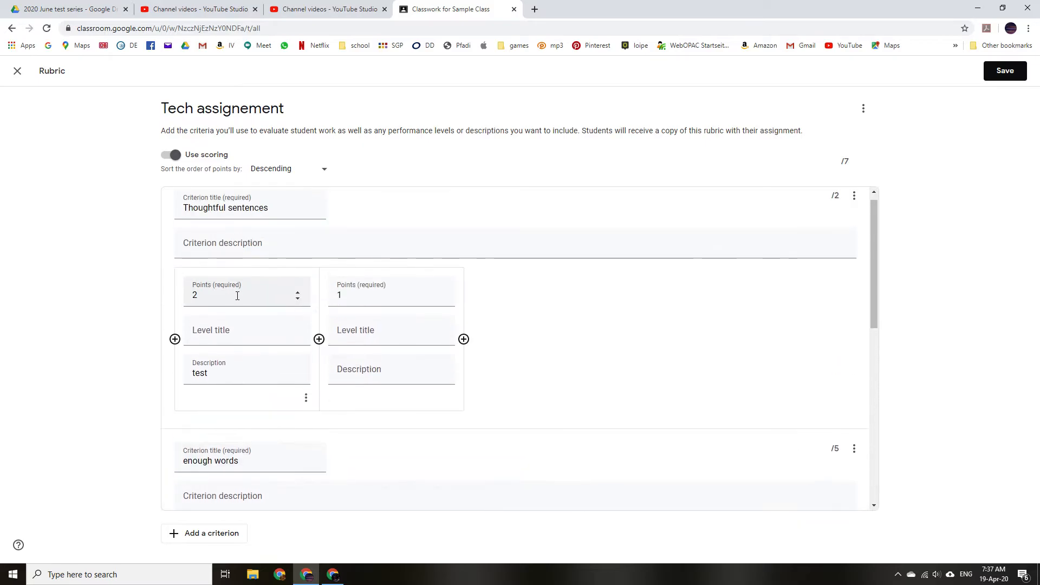
{"action": "scroll", "coordinate": [460, 319], "scroll_direction": "down", "scroll_amount": 10}
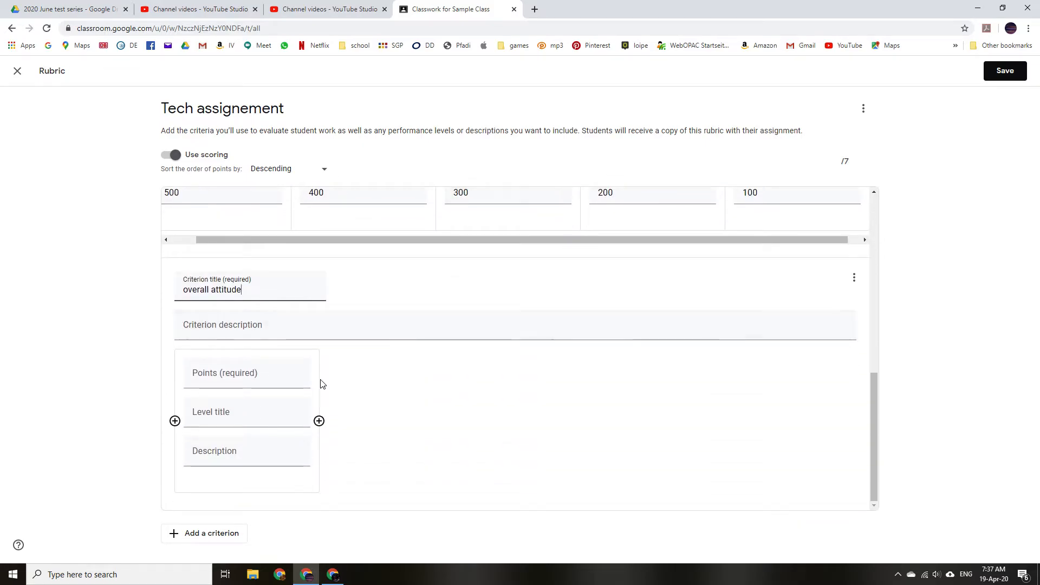
{"action": "left_click", "coordinate": [256, 376]}
{"action": "type", "text": "2"}
{"action": "left_click", "coordinate": [319, 422]}
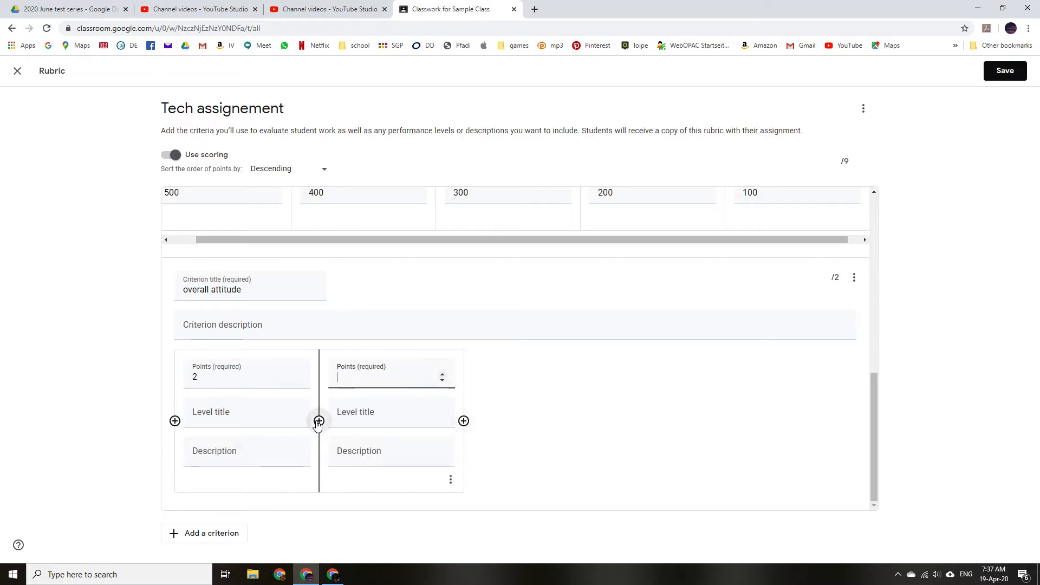
{"action": "type", "text": "1"}
Check the rubric's sort order options and save the rubric to the assignment
{"action": "scroll", "coordinate": [556, 416], "scroll_direction": "up", "scroll_amount": 2}
{"action": "scroll", "coordinate": [556, 417], "scroll_direction": "up", "scroll_amount": 6}
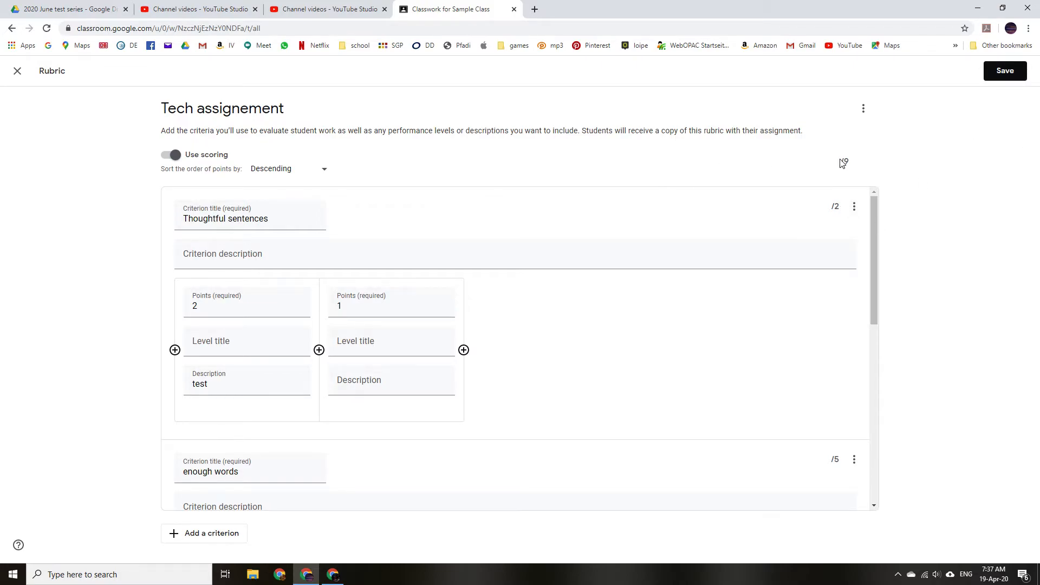
{"action": "left_click", "coordinate": [327, 171]}
{"action": "left_click", "coordinate": [327, 172]}
{"action": "left_click", "coordinate": [997, 71]}
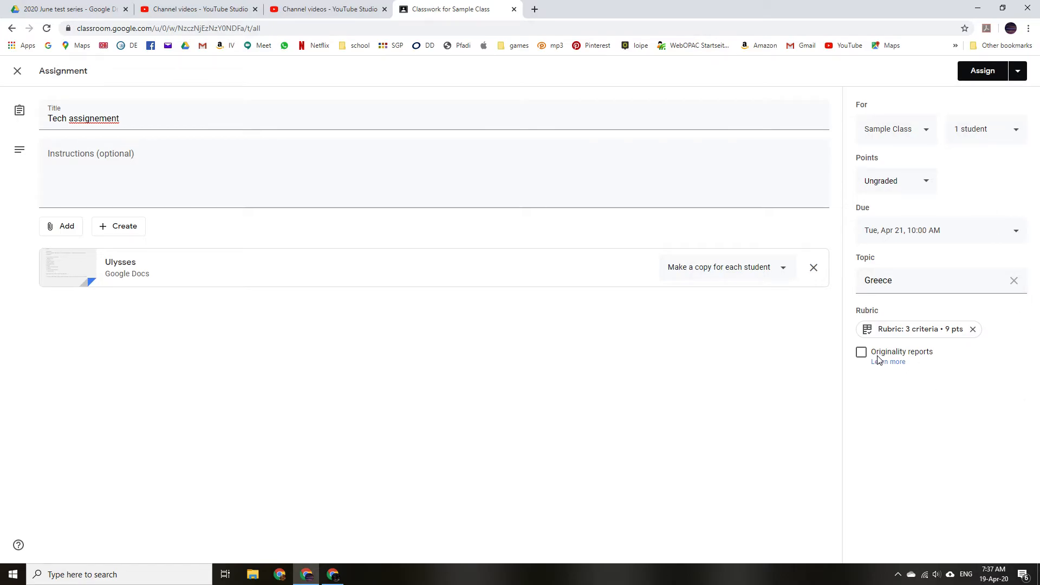
Open the help page on originality reports, and enable originality reports for the assignment
{"action": "left_click", "coordinate": [892, 362]}
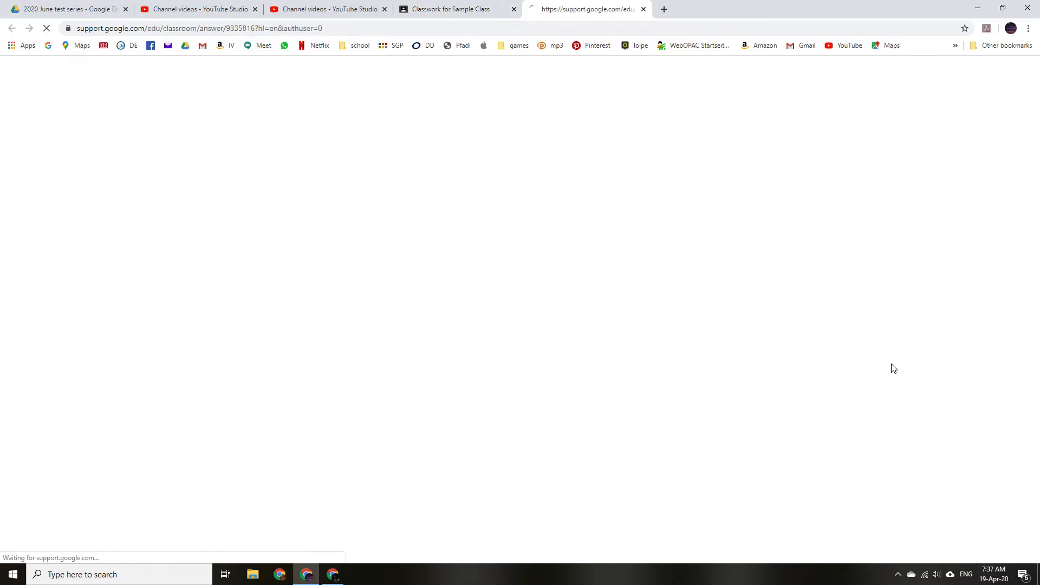
{"action": "left_click", "coordinate": [442, 9]}
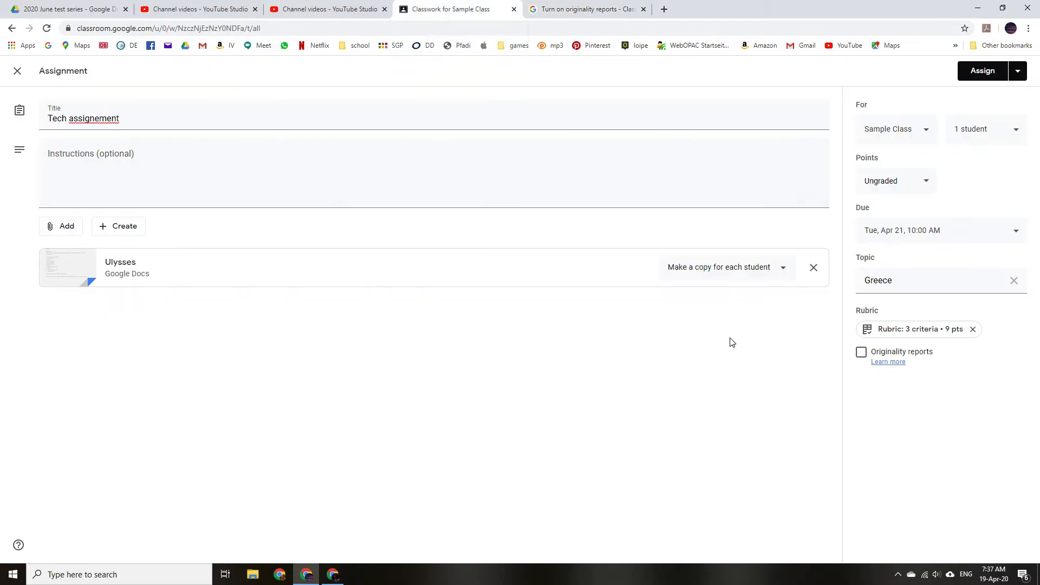
{"action": "left_click", "coordinate": [861, 353]}
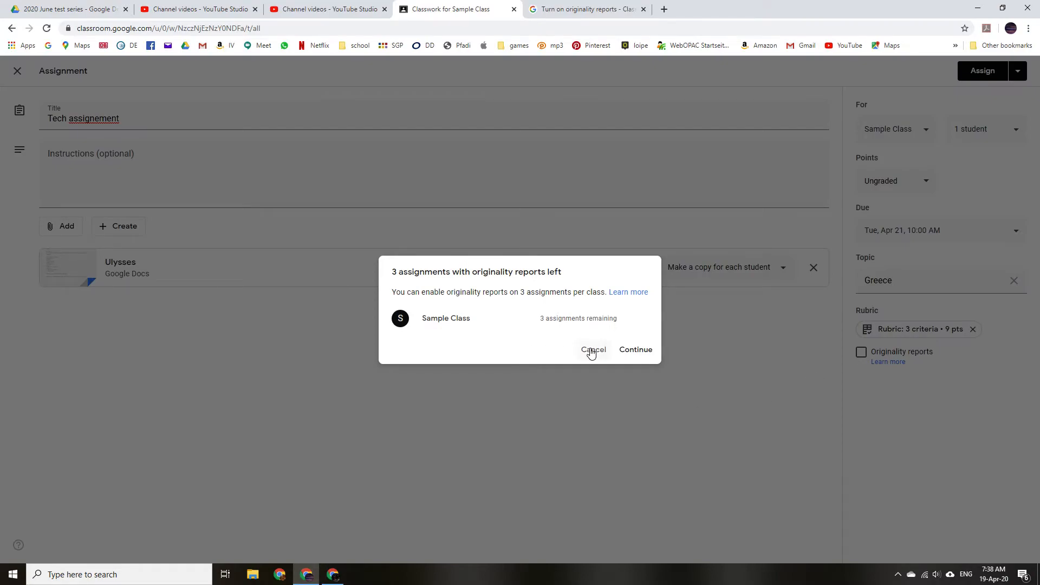
{"action": "left_click", "coordinate": [640, 351]}
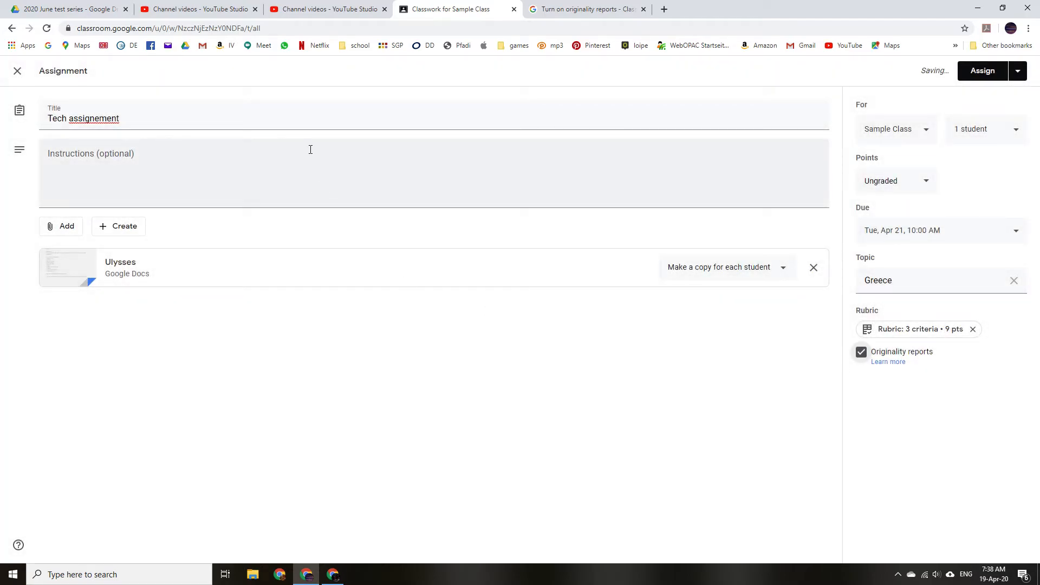
Enter the instructions "Watch movie and follow the instructions on the worksheet" for the assignment, correcting the misspelled word
{"action": "left_click", "coordinate": [281, 172]}
{"action": "type", "text": "Watch movie a"}
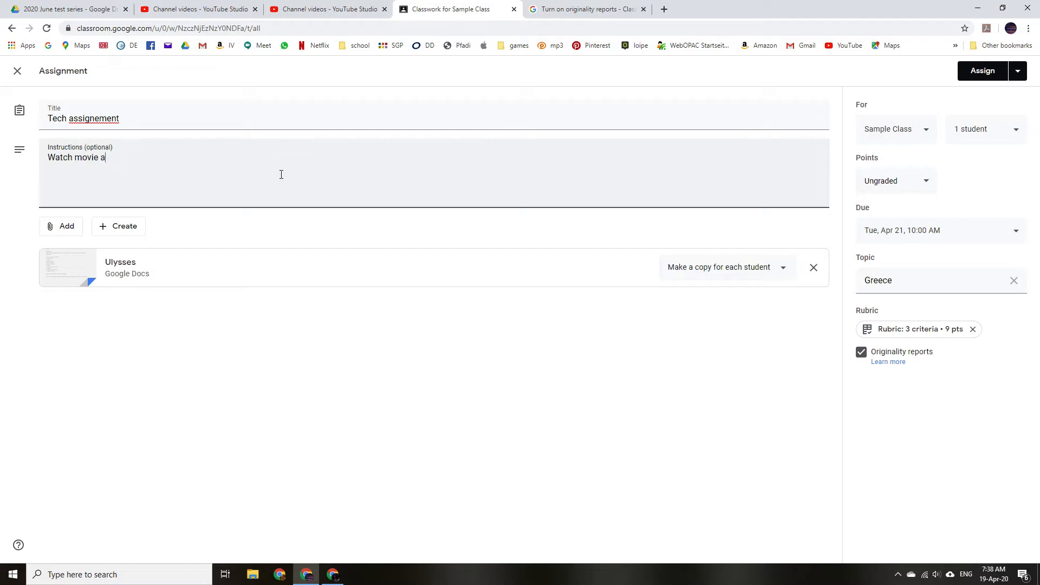
{"action": "type", "text": "nd follow the i"}
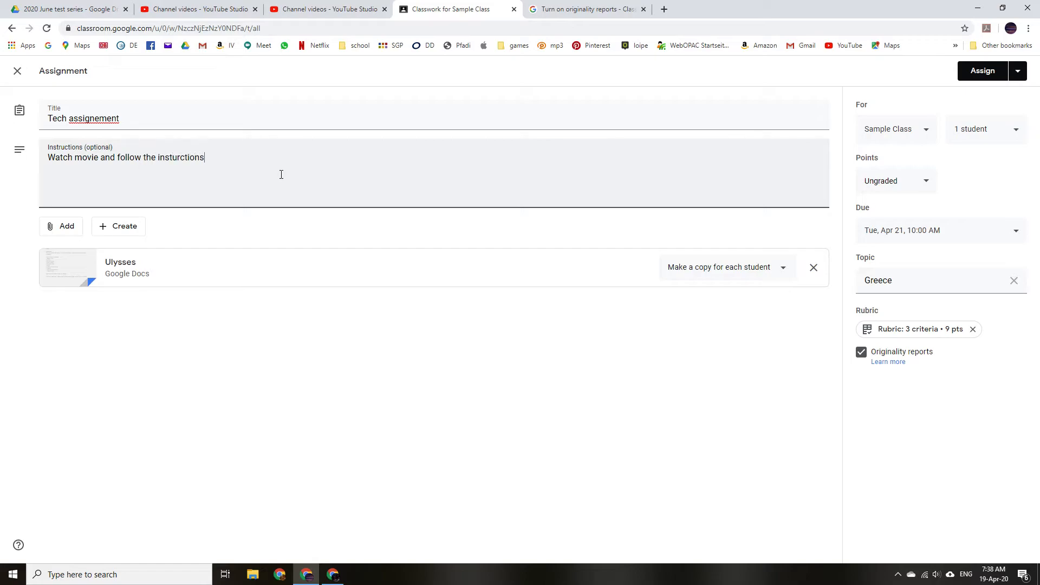
{"action": "type", "text": "nsturctions"}
{"action": "right_click", "coordinate": [182, 160]}
{"action": "left_click", "coordinate": [186, 169]}
Correct the title's spelling to "Tech assignment" and assign the work to the class's selected student
{"action": "right_click", "coordinate": [111, 120]}
{"action": "left_click", "coordinate": [133, 128]}
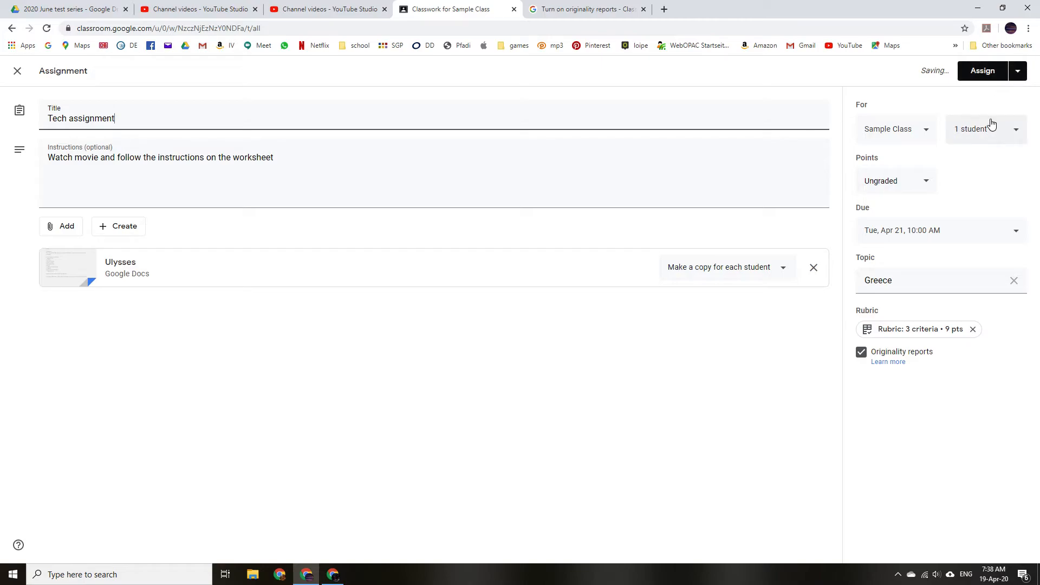
{"action": "left_click", "coordinate": [992, 71]}
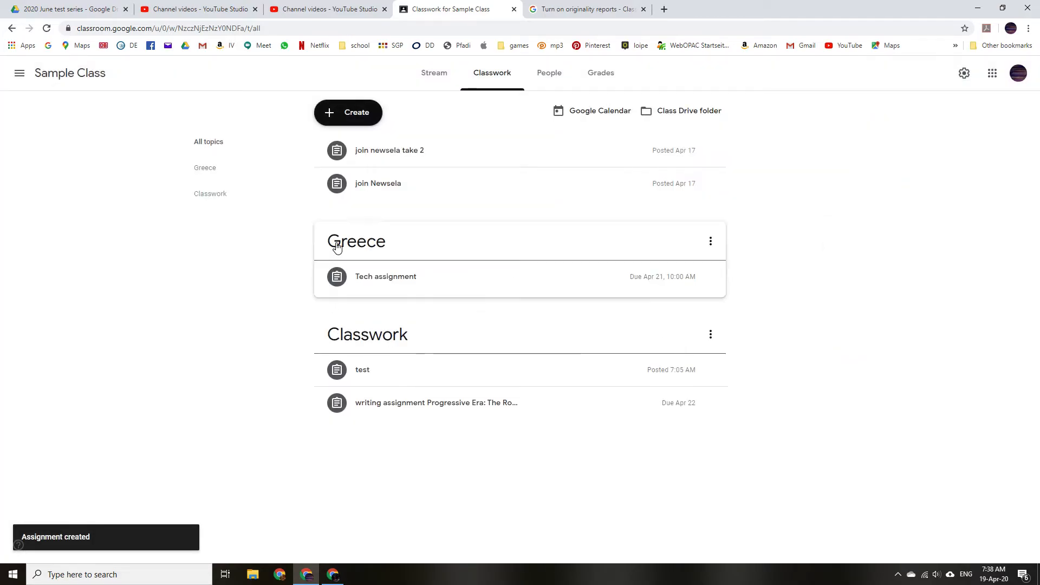
View the new assignment's post in the class stream and return to the classwork list
{"action": "left_click", "coordinate": [439, 80]}
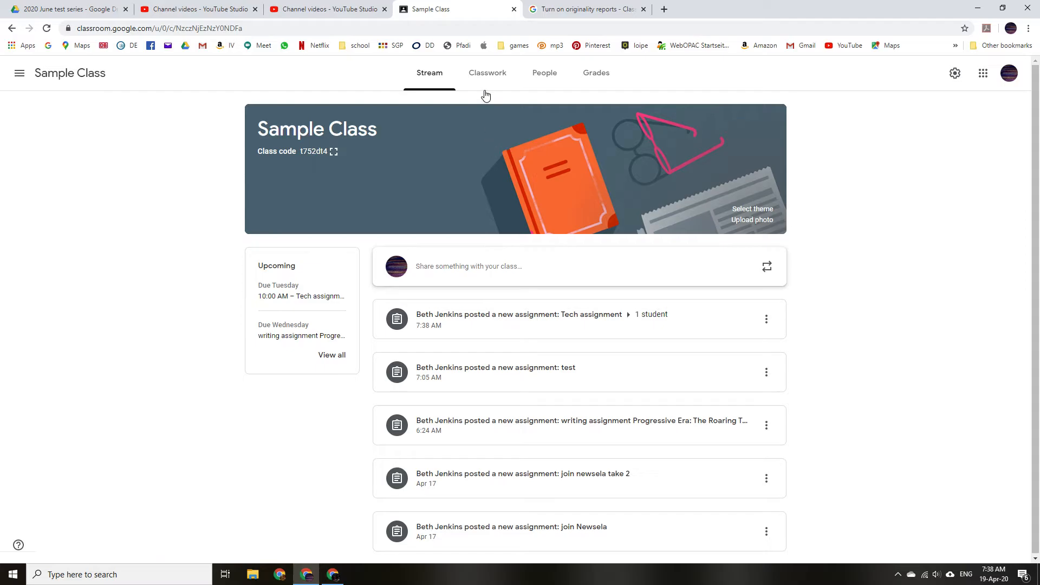
{"action": "left_click", "coordinate": [485, 76]}
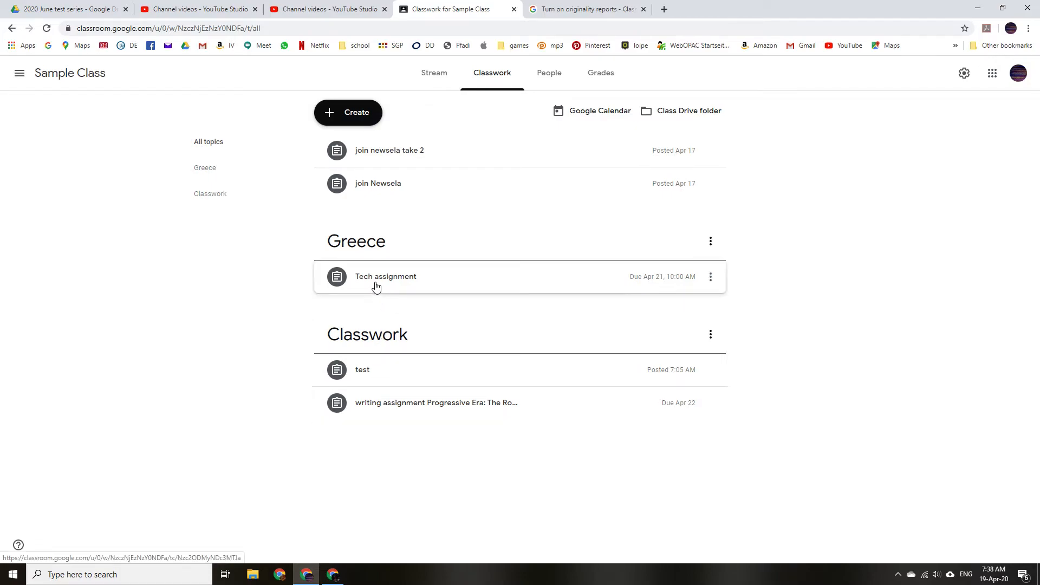
Try to move the Greece topic above the assignments that have no topic
{"action": "left_click_drag", "start_coordinate": [374, 248], "coordinate": [394, 130]}
{"action": "left_click_drag", "start_coordinate": [382, 261], "coordinate": [395, 138]}
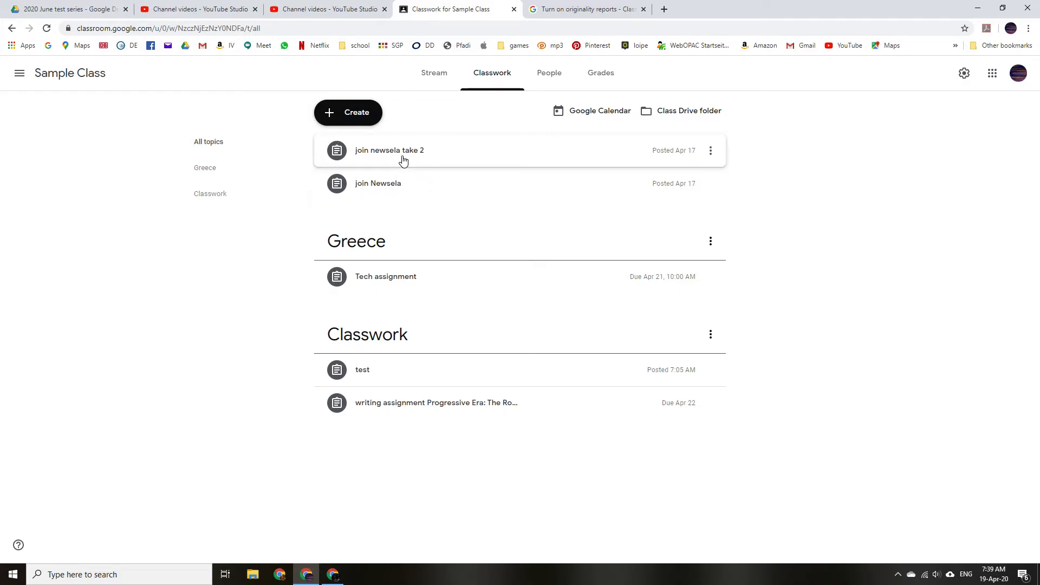
Edit the "join newsela take 2" assignment to put it under the Classwork topic and save it
{"action": "left_click", "coordinate": [711, 153]}
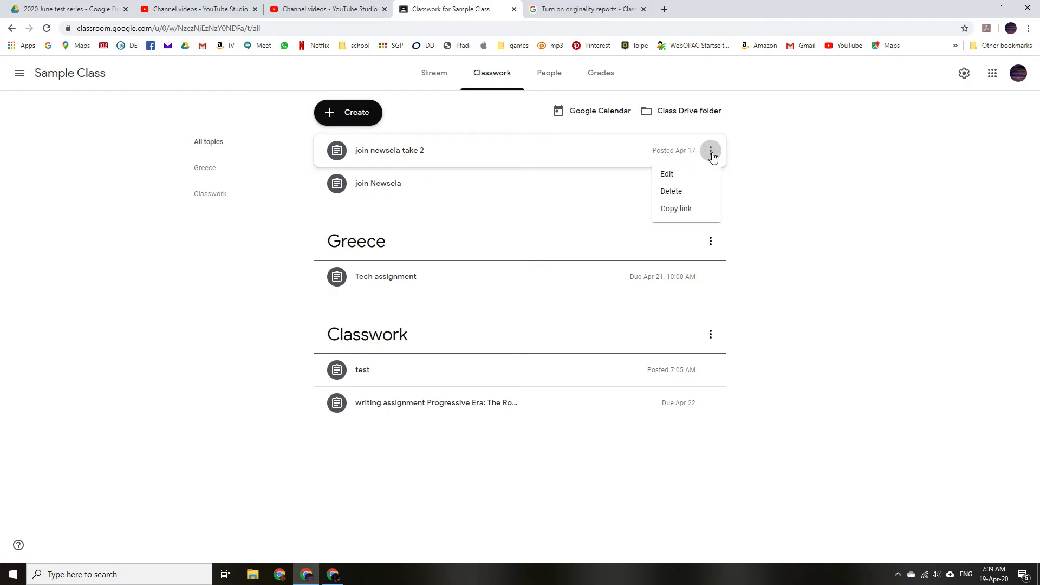
{"action": "left_click", "coordinate": [688, 174]}
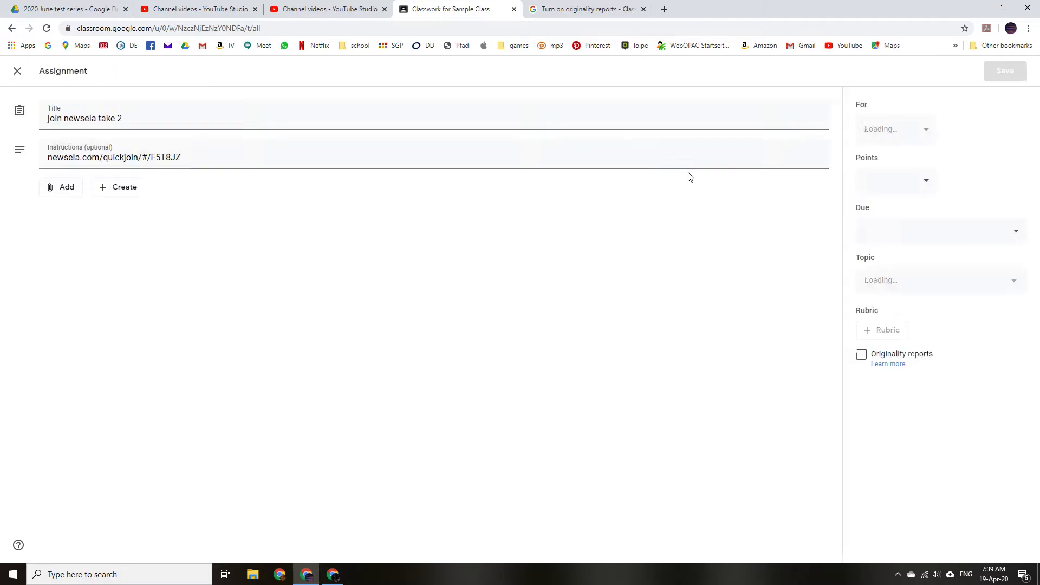
{"action": "left_click", "coordinate": [921, 289]}
{"action": "left_click", "coordinate": [902, 347]}
{"action": "left_click", "coordinate": [1003, 68]}
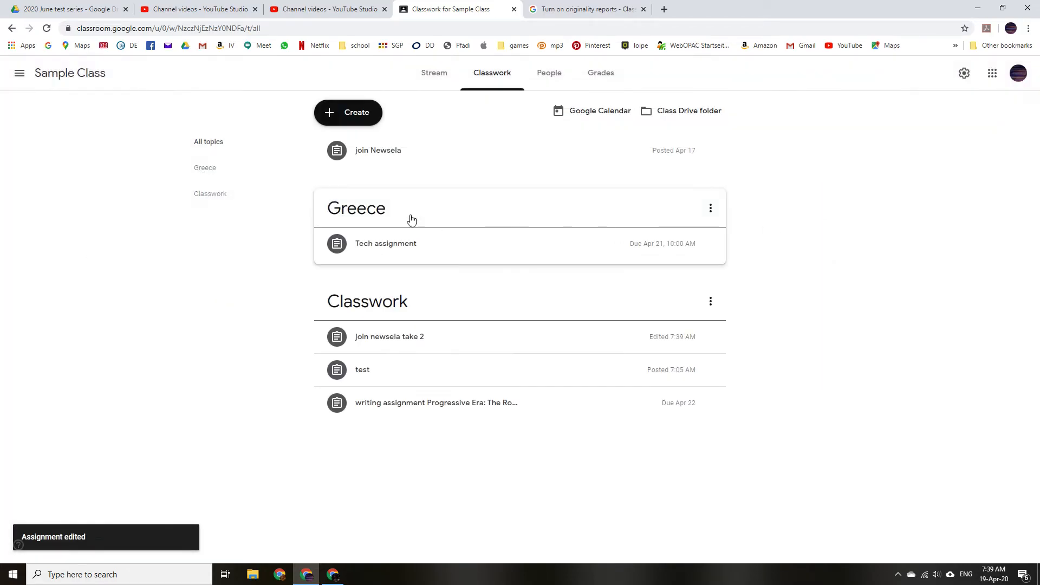
Edit the "join Newsela" assignment to put it under the Classwork topic and save it
{"action": "left_click", "coordinate": [709, 156]}
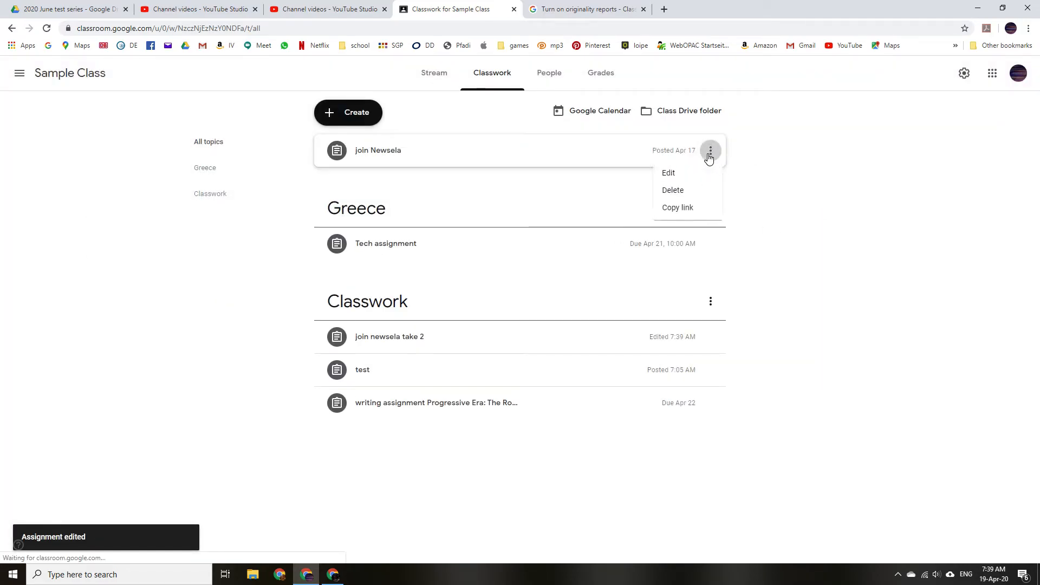
{"action": "left_click", "coordinate": [673, 177]}
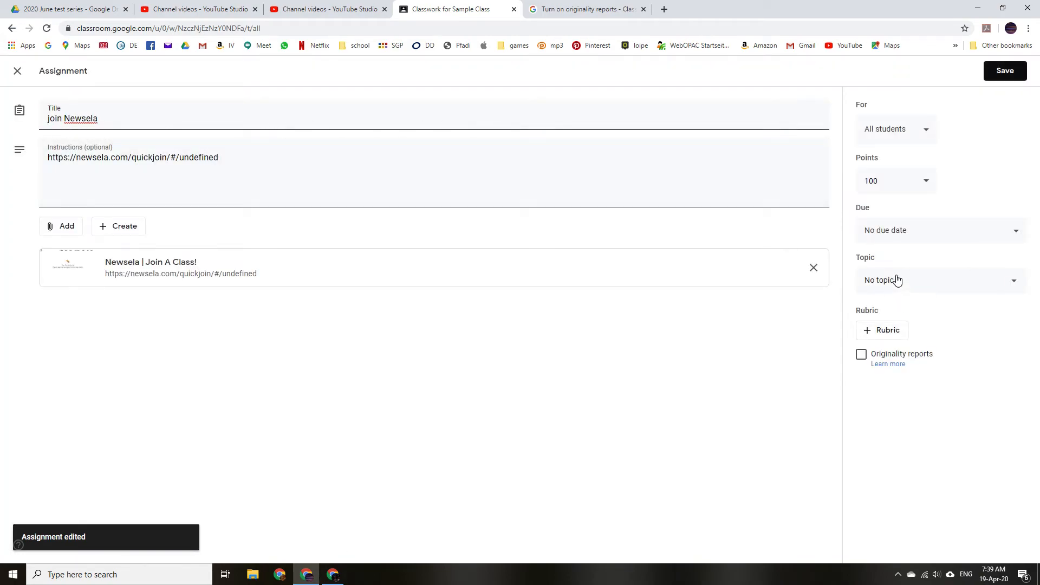
{"action": "left_click", "coordinate": [896, 280]}
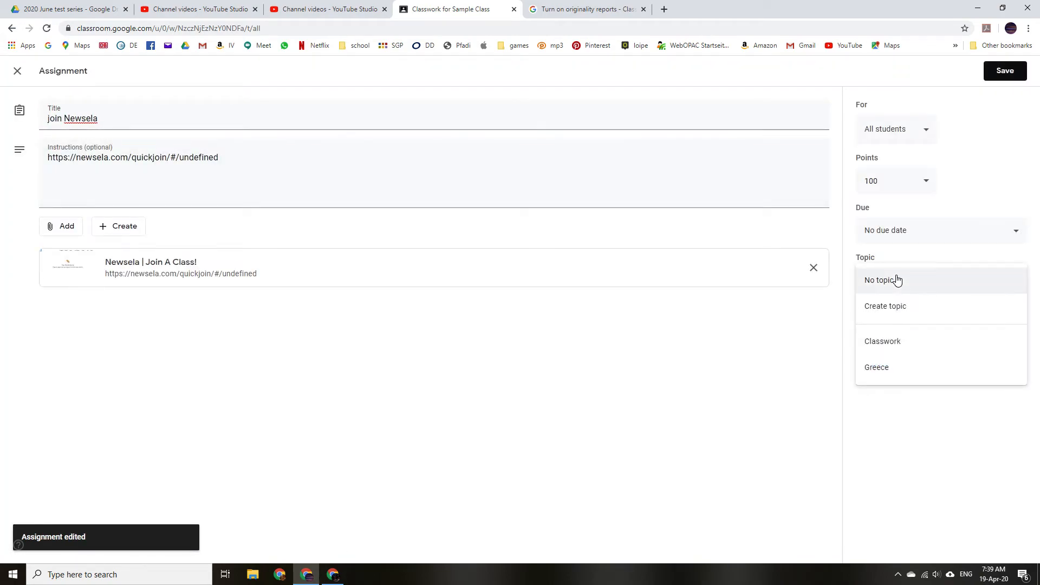
{"action": "left_click", "coordinate": [895, 343]}
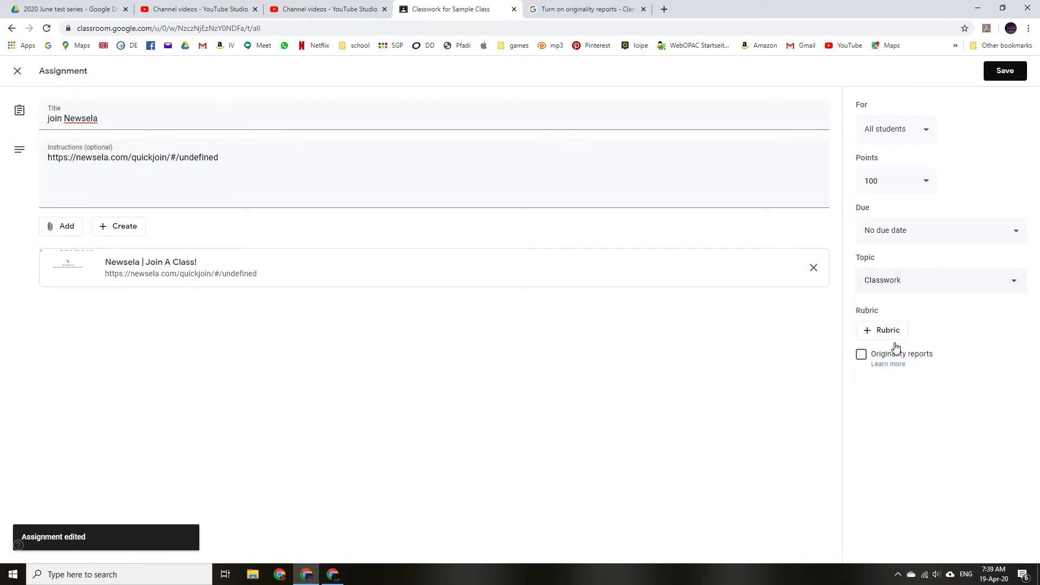
{"action": "left_click", "coordinate": [1008, 72]}
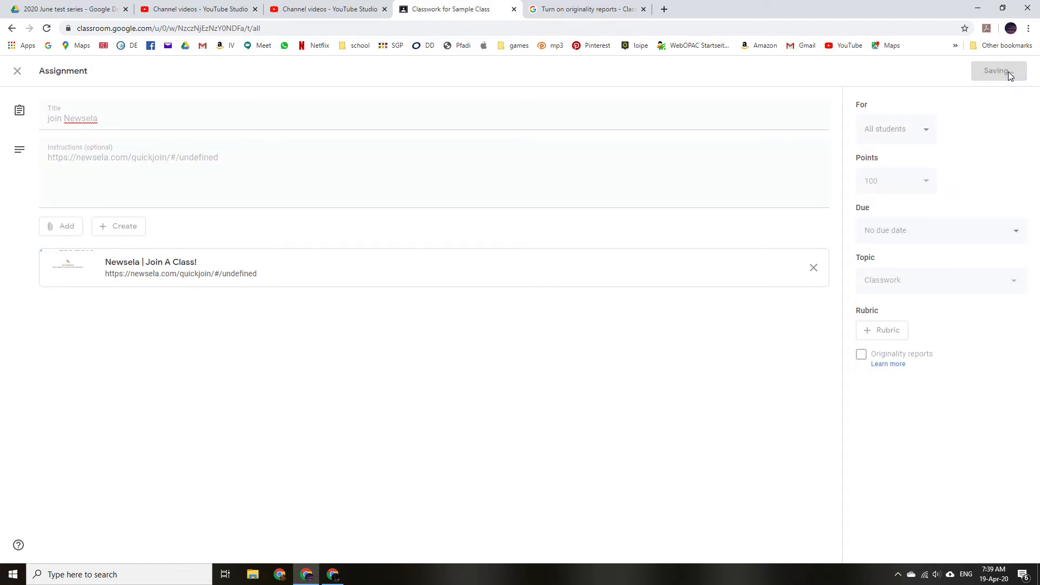
Move the Classwork topic above Greece, and put Greece back as the first topic
{"action": "left_click_drag", "start_coordinate": [383, 253], "coordinate": [379, 155]}
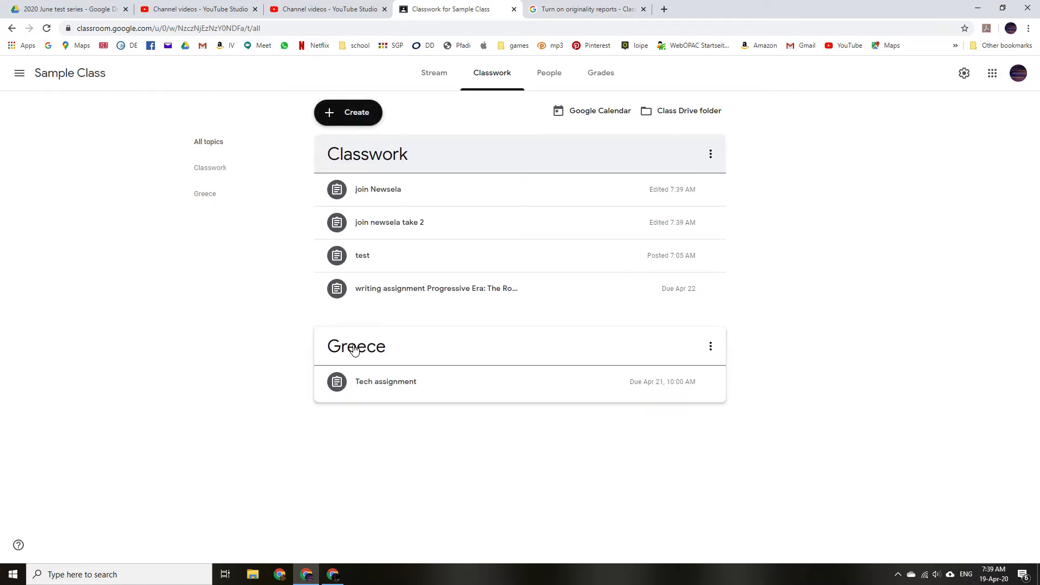
{"action": "left_click_drag", "start_coordinate": [355, 349], "coordinate": [380, 139]}
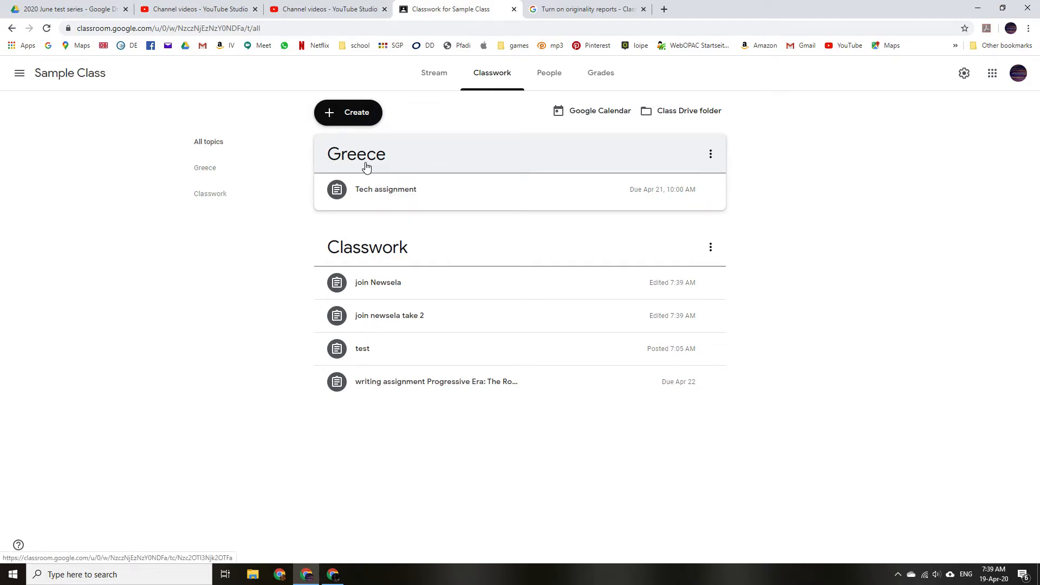
View the Tech assignment's student work page and its instructions as the teacher
{"action": "left_click", "coordinate": [378, 194]}
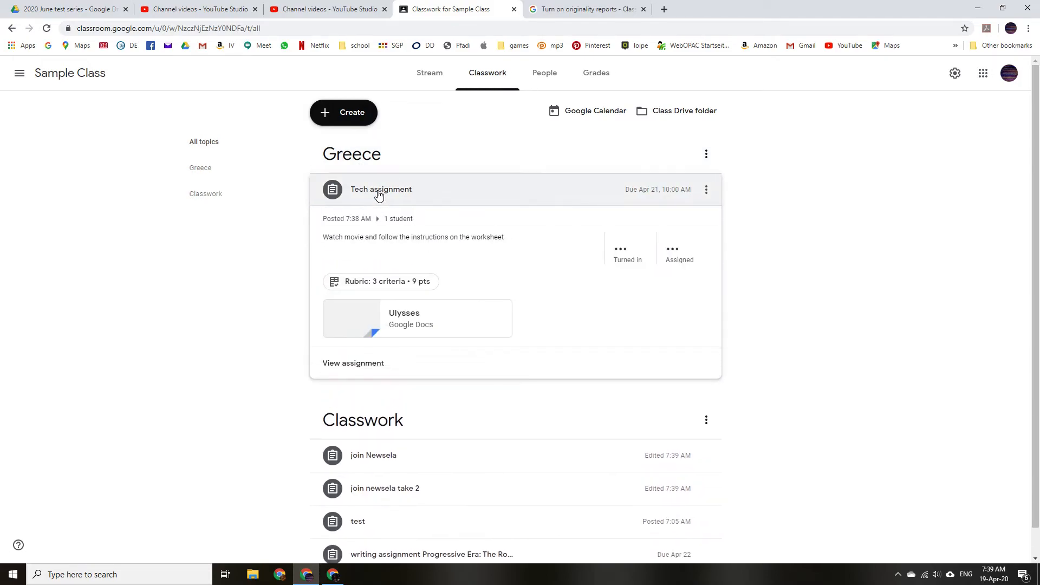
{"action": "left_click", "coordinate": [374, 364]}
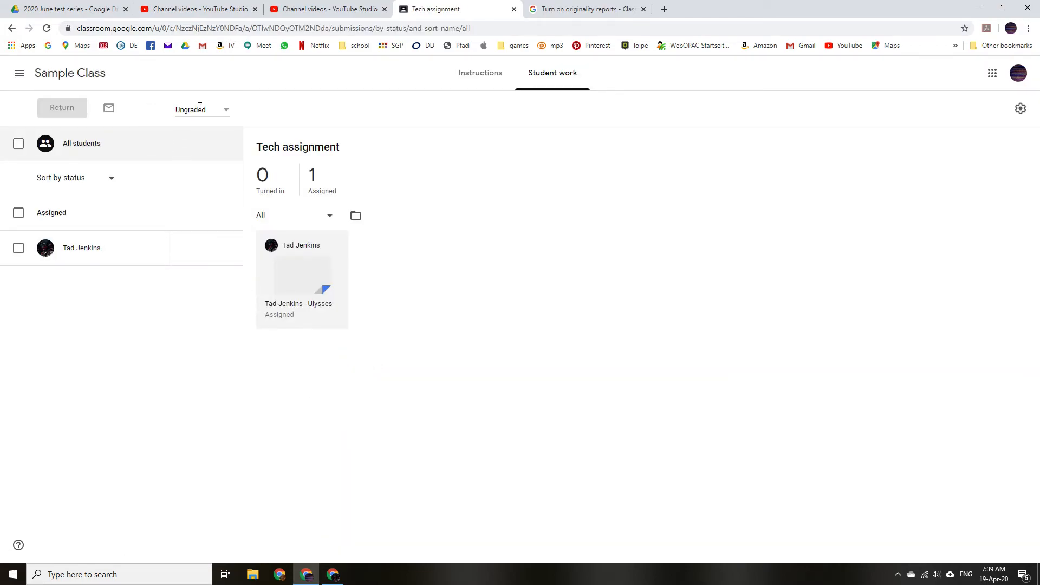
{"action": "left_click", "coordinate": [481, 73]}
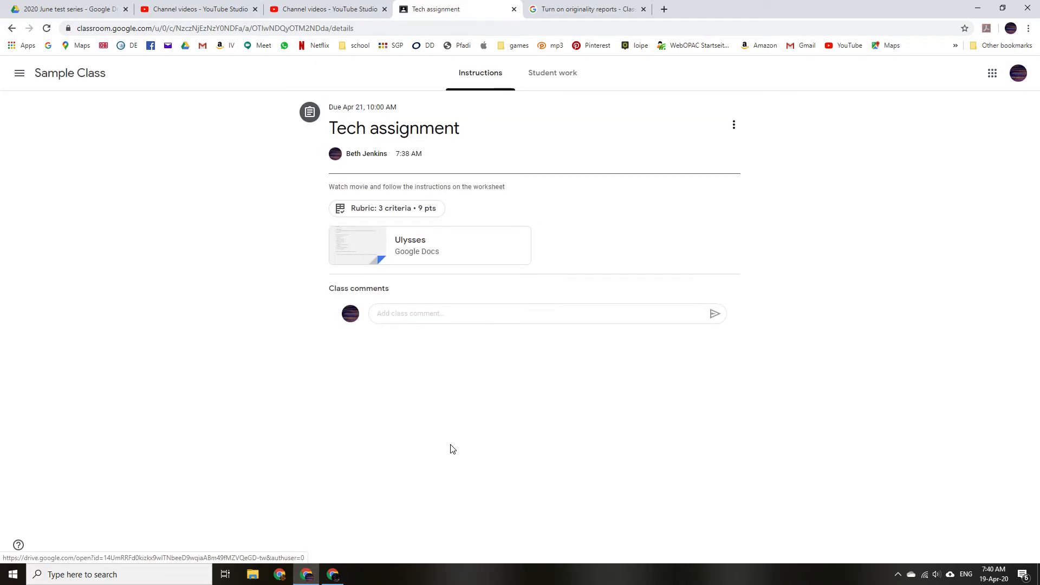
Switch to the student's Chrome window and open the classwork list of Sample Class
{"action": "left_click", "coordinate": [333, 575]}
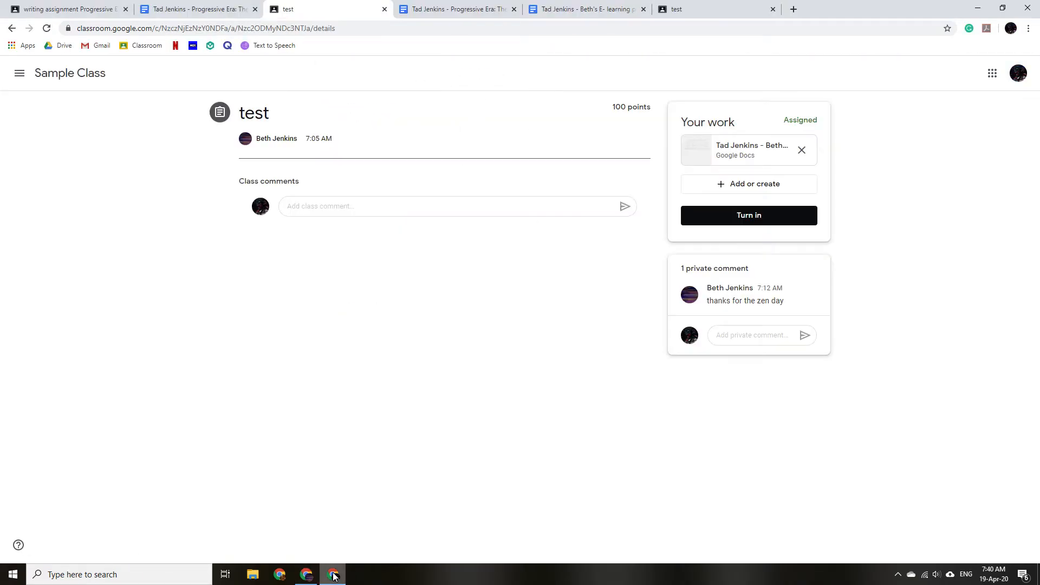
{"action": "left_click", "coordinate": [72, 74]}
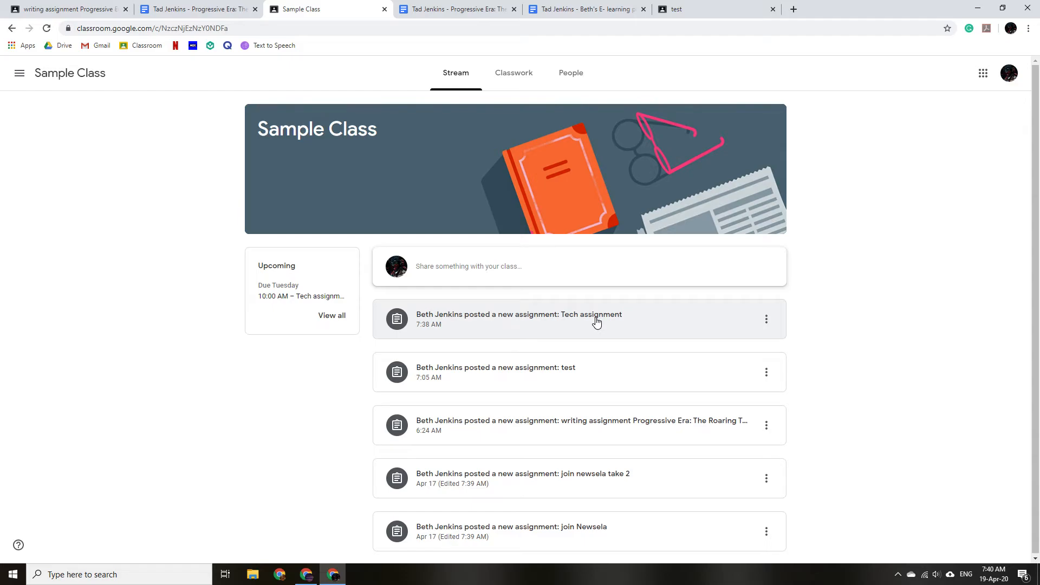
{"action": "left_click", "coordinate": [510, 75]}
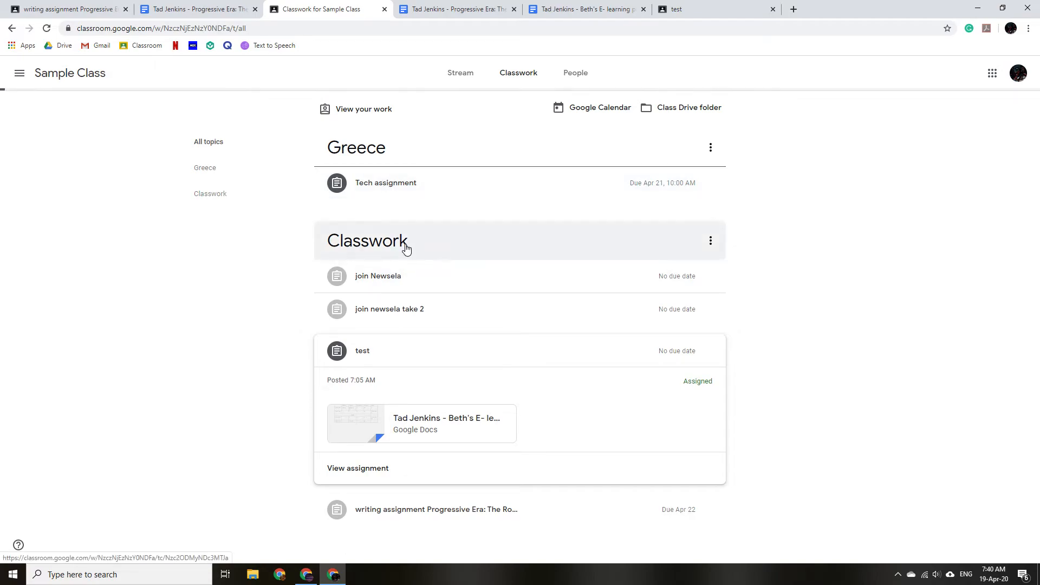
View the Classwork and Greece topics separately as the student and return to all topics
{"action": "left_click", "coordinate": [408, 245]}
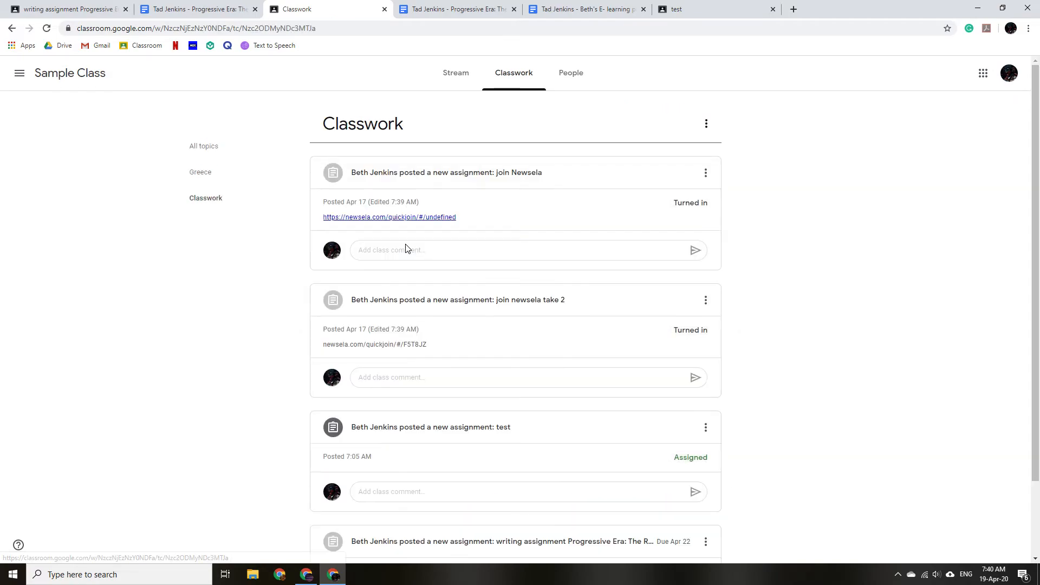
{"action": "left_click", "coordinate": [197, 175]}
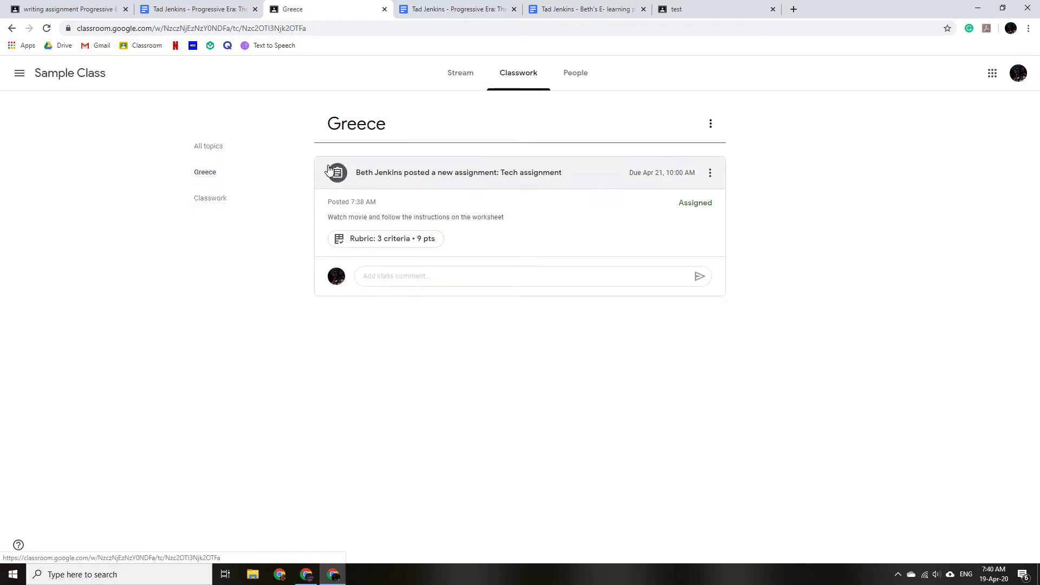
{"action": "left_click", "coordinate": [207, 147]}
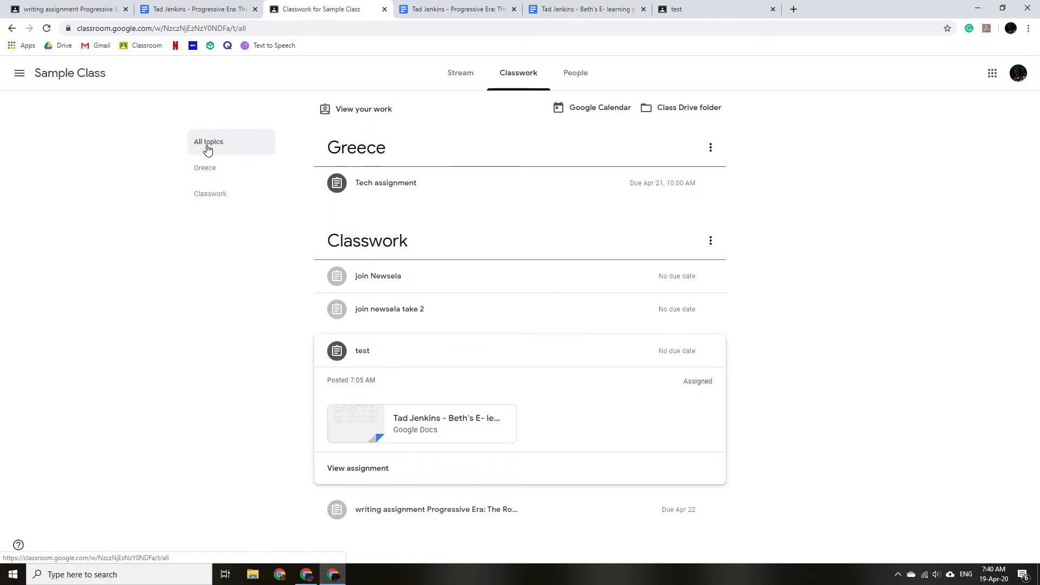
{"action": "left_click", "coordinate": [208, 170]}
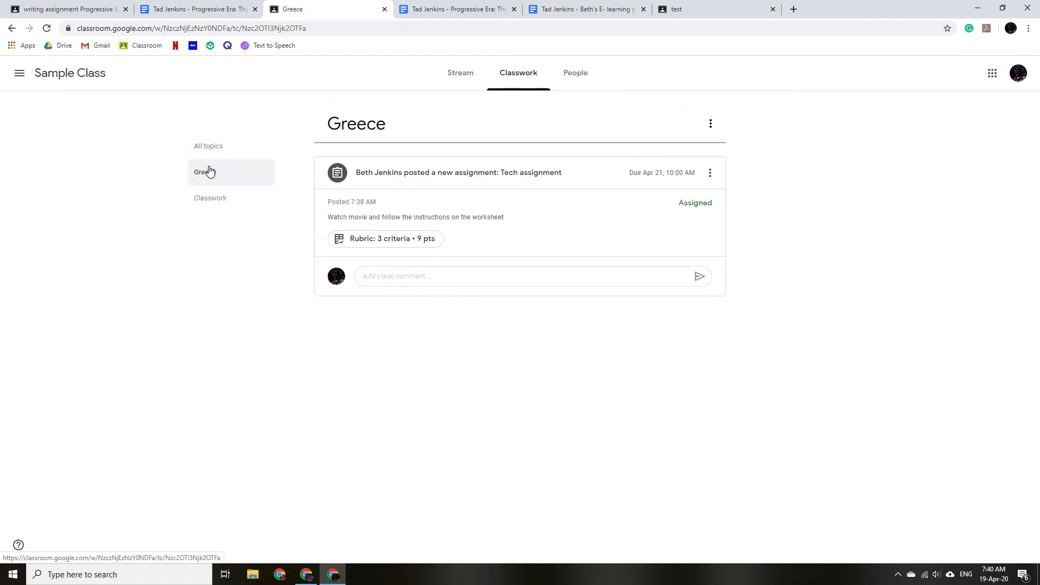
{"action": "left_click", "coordinate": [210, 199]}
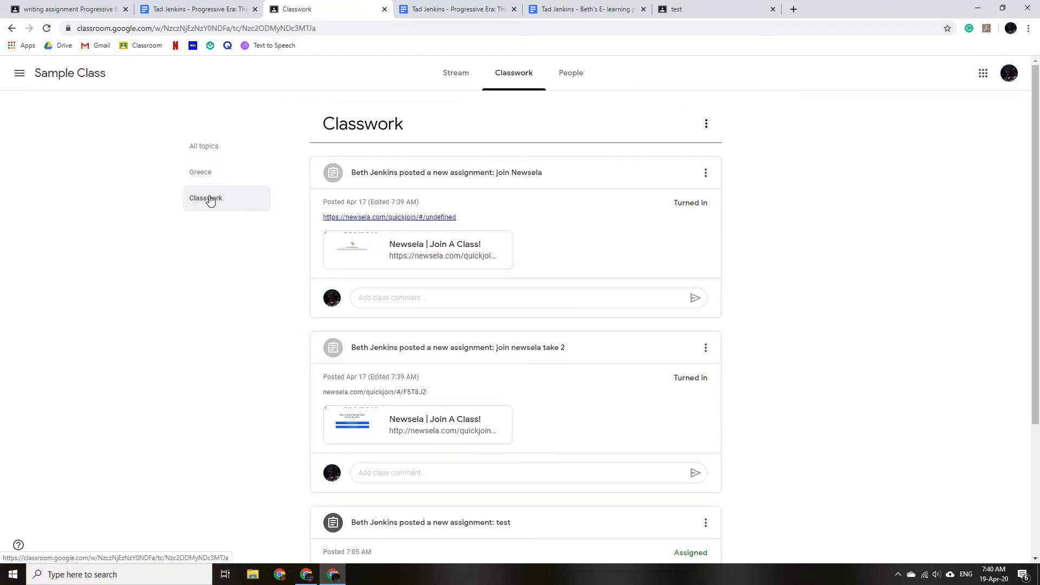
{"action": "left_click", "coordinate": [212, 152]}
Expand the Tech assignment, open the student's copy of the Ulysses document and return to the classwork list
{"action": "left_click", "coordinate": [395, 183]}
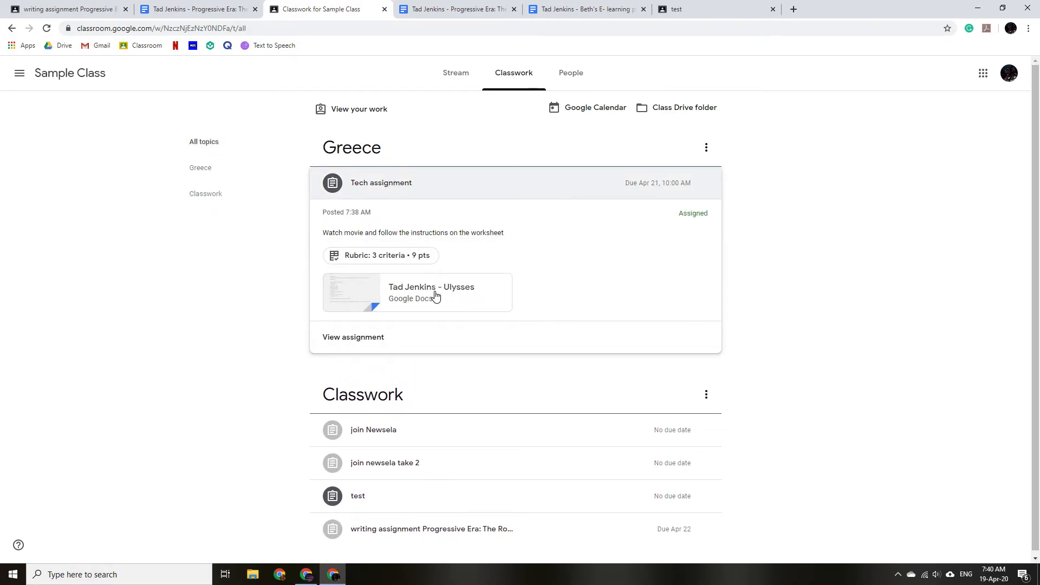
{"action": "left_click", "coordinate": [436, 295]}
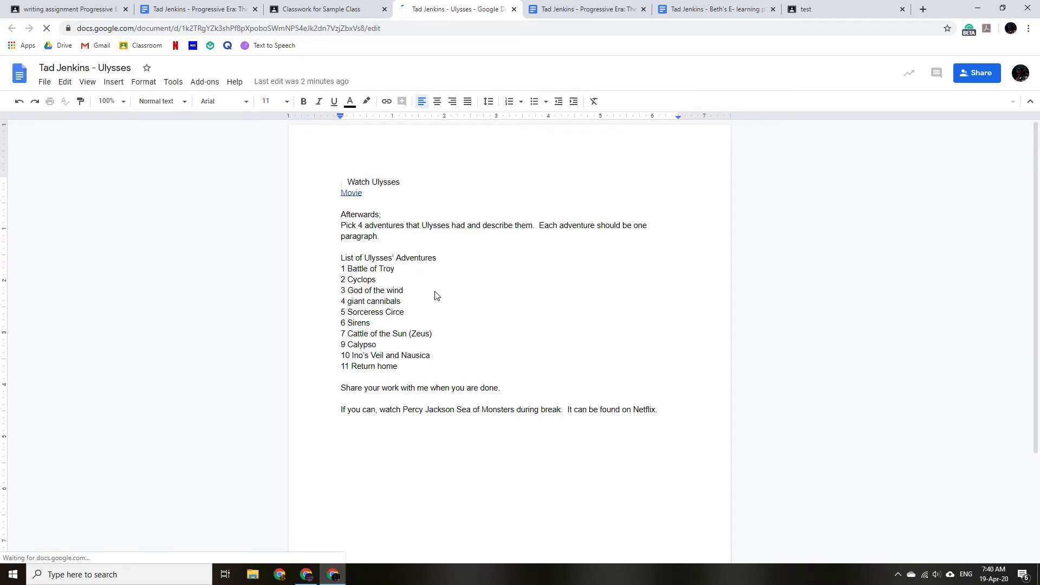
{"action": "left_click", "coordinate": [342, 9]}
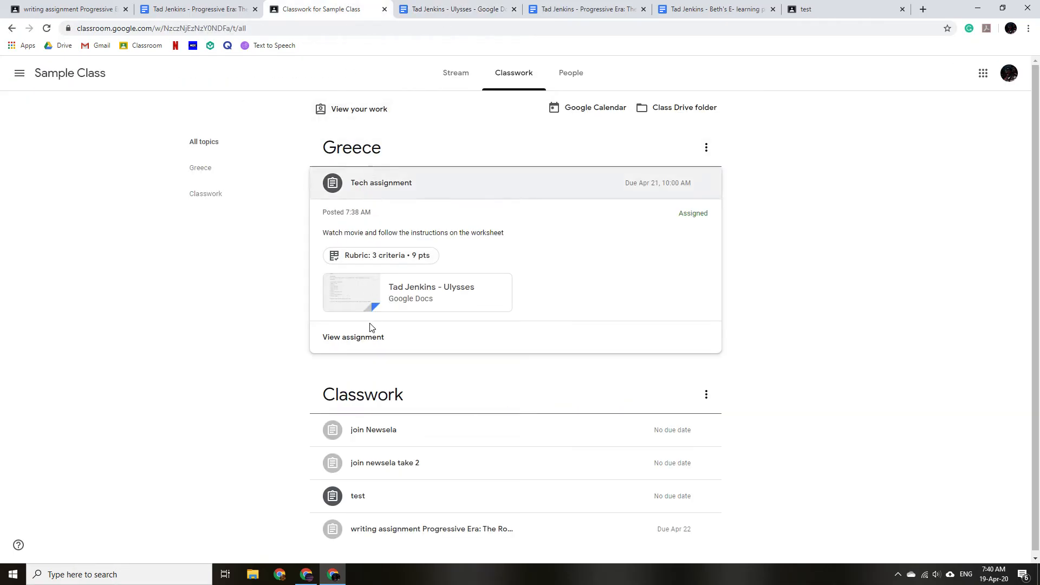
Open the Tech assignment's details and examine its "enough words" rubric criterion and the attached Ulysses document
{"action": "left_click", "coordinate": [354, 337]}
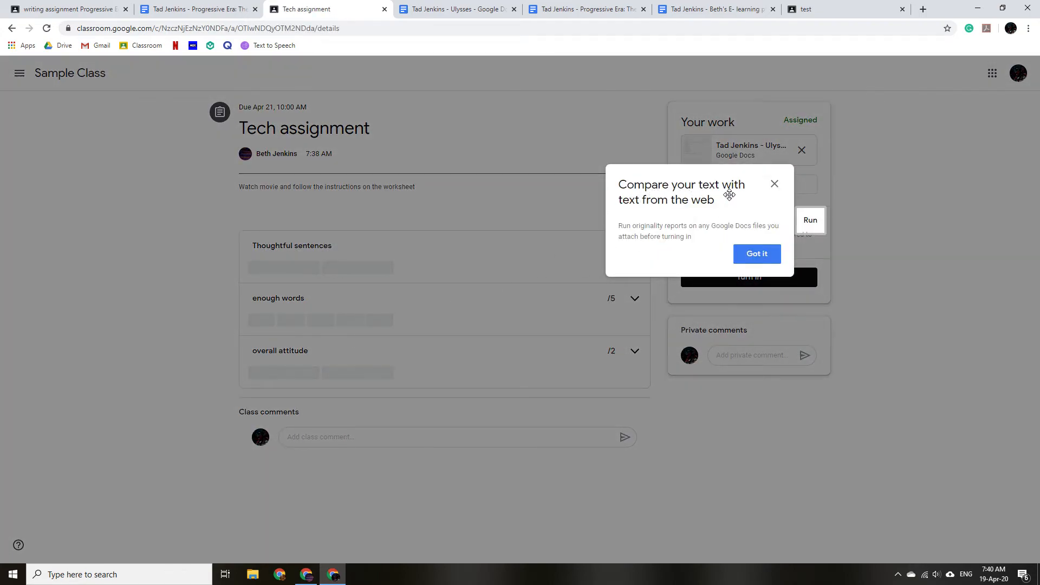
{"action": "left_click", "coordinate": [753, 259]}
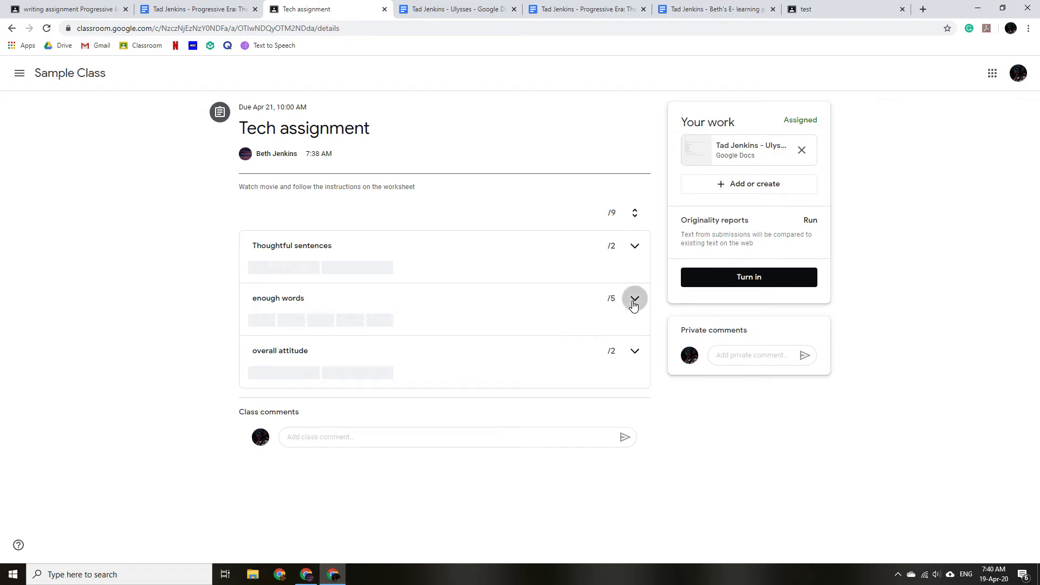
{"action": "left_click", "coordinate": [634, 300]}
{"action": "left_click", "coordinate": [634, 303]}
{"action": "left_click", "coordinate": [733, 157]}
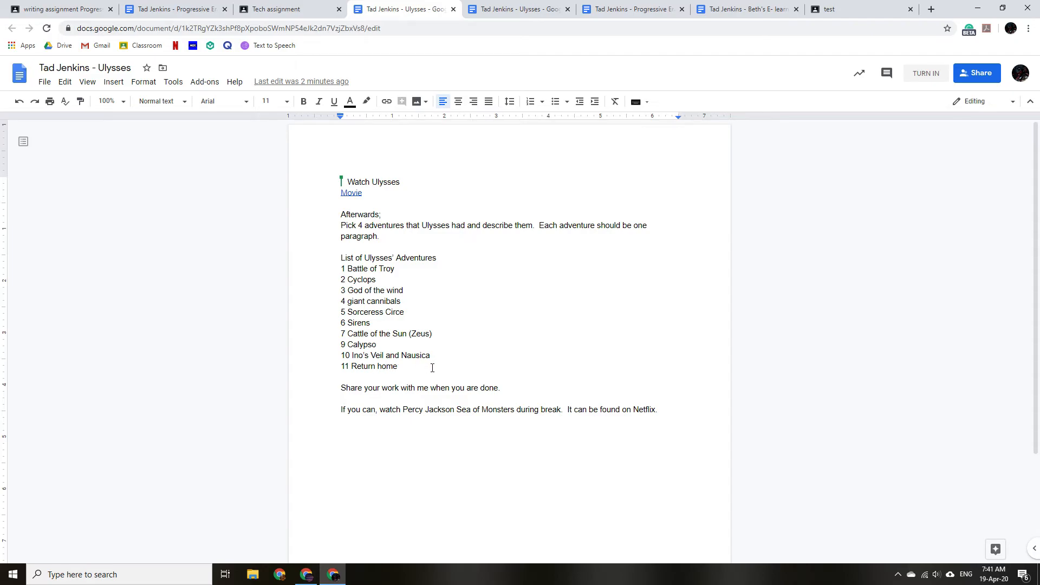
{"action": "left_click", "coordinate": [301, 10]}
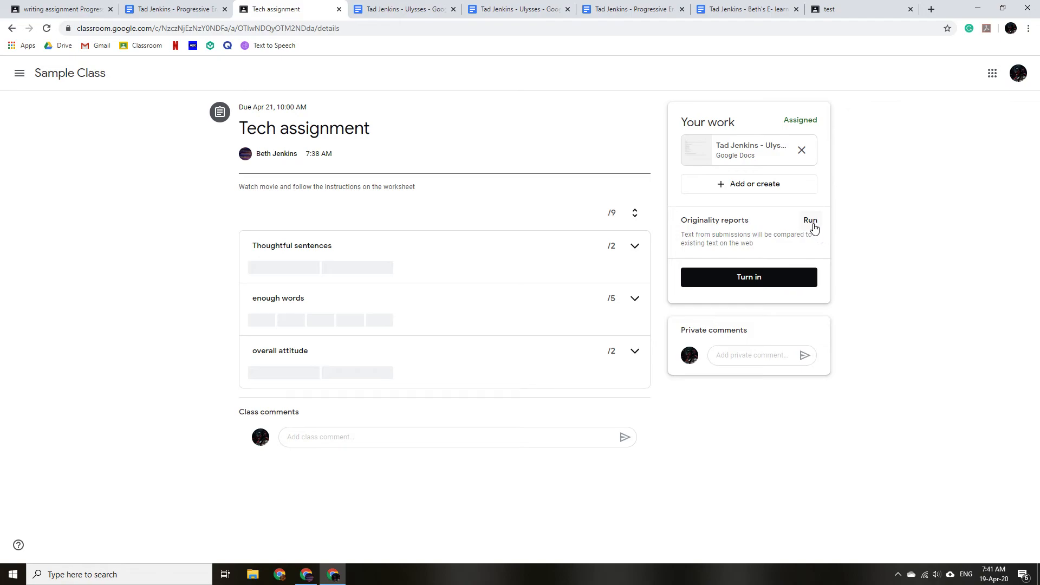
Run an originality report on the student's Ulysses document and turn in the Tech assignment
{"action": "left_click", "coordinate": [810, 220]}
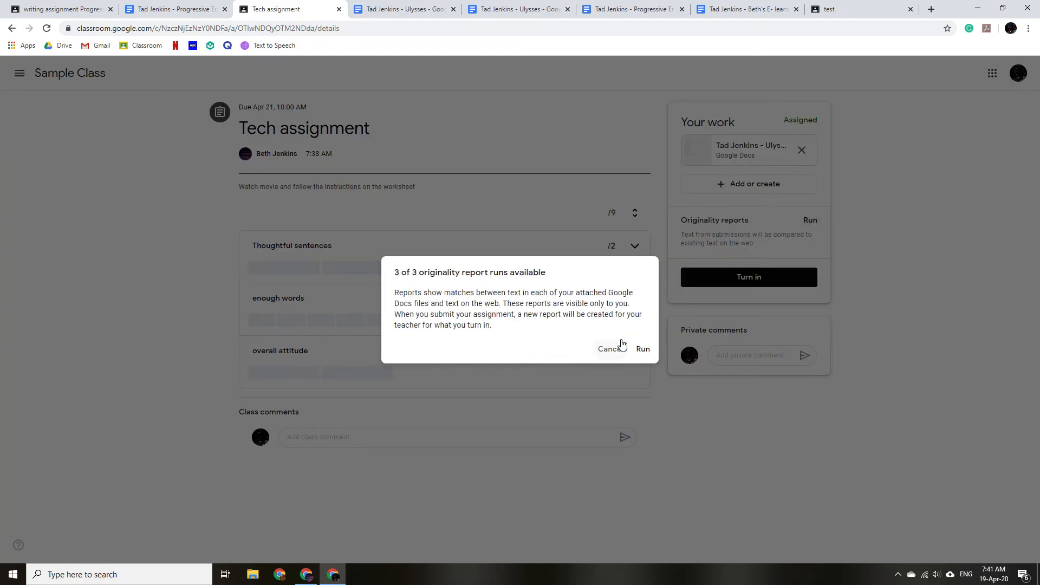
{"action": "left_click", "coordinate": [642, 350]}
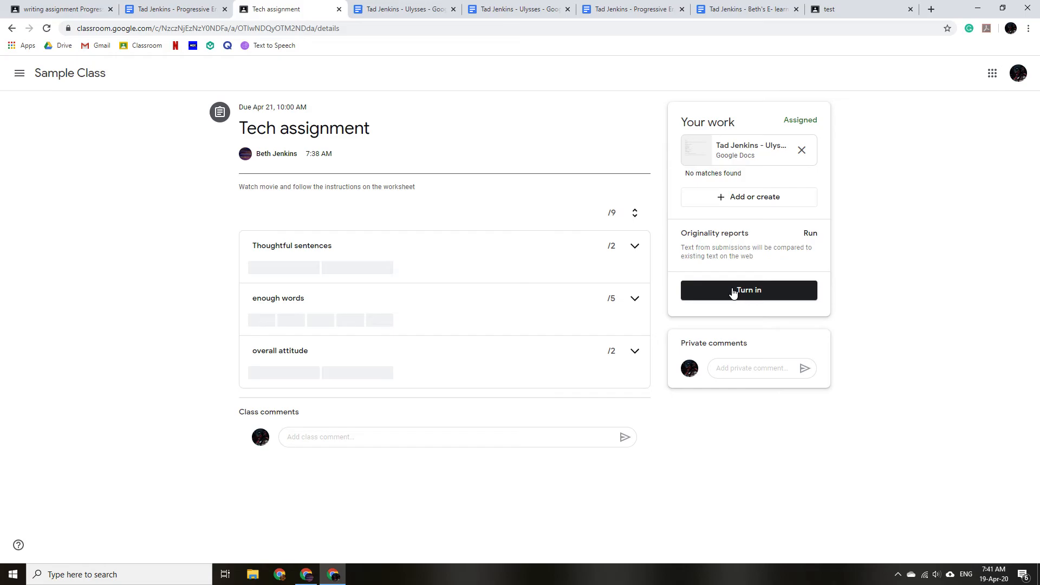
{"action": "left_click", "coordinate": [734, 291]}
{"action": "left_click", "coordinate": [606, 348]}
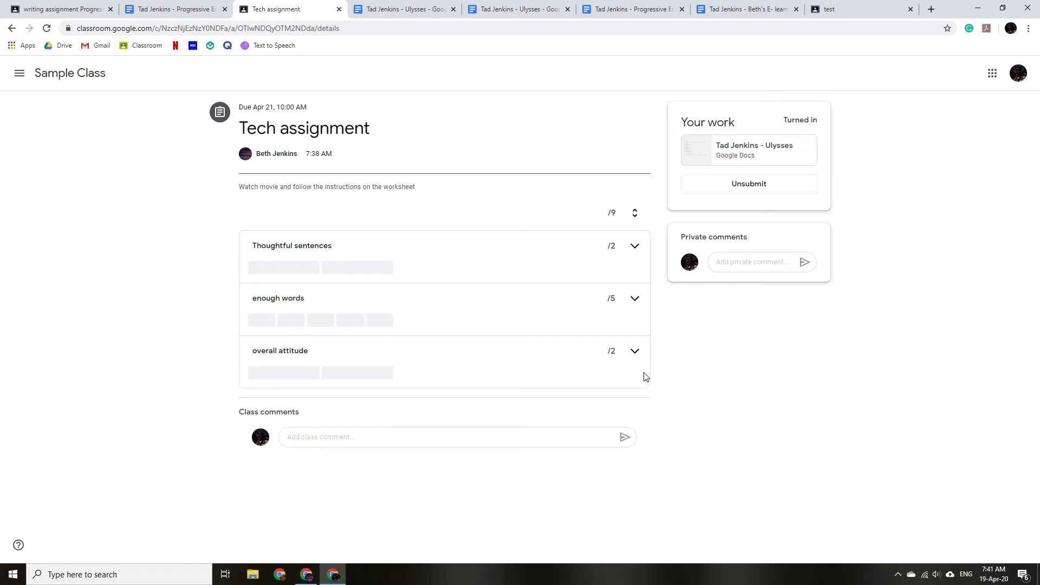
Switch to the teacher's Chrome window and open the student's turned-in Ulysses document from the Tech assignment for grading
{"action": "left_click", "coordinate": [314, 579]}
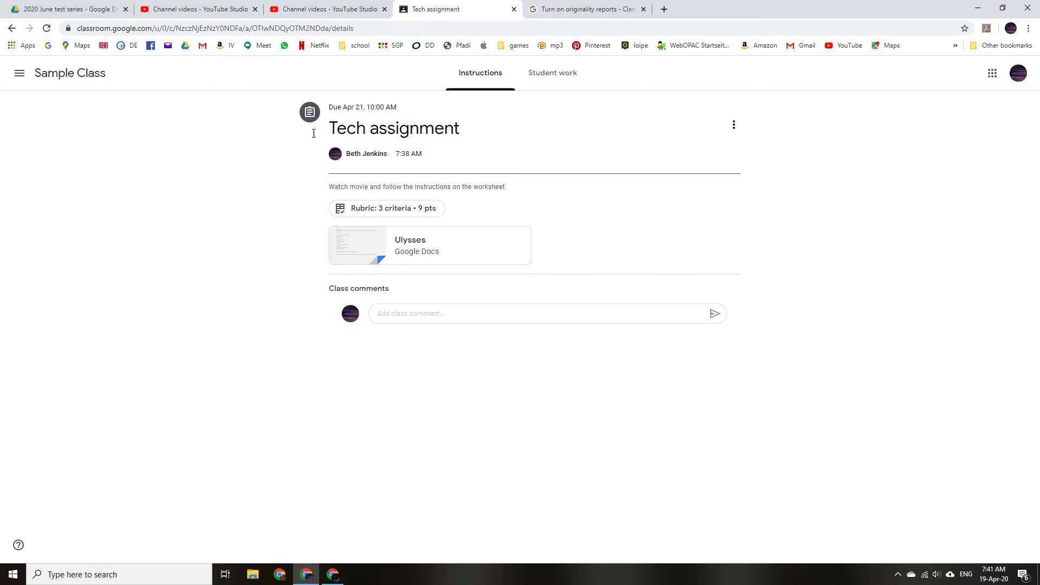
{"action": "left_click", "coordinate": [93, 74]}
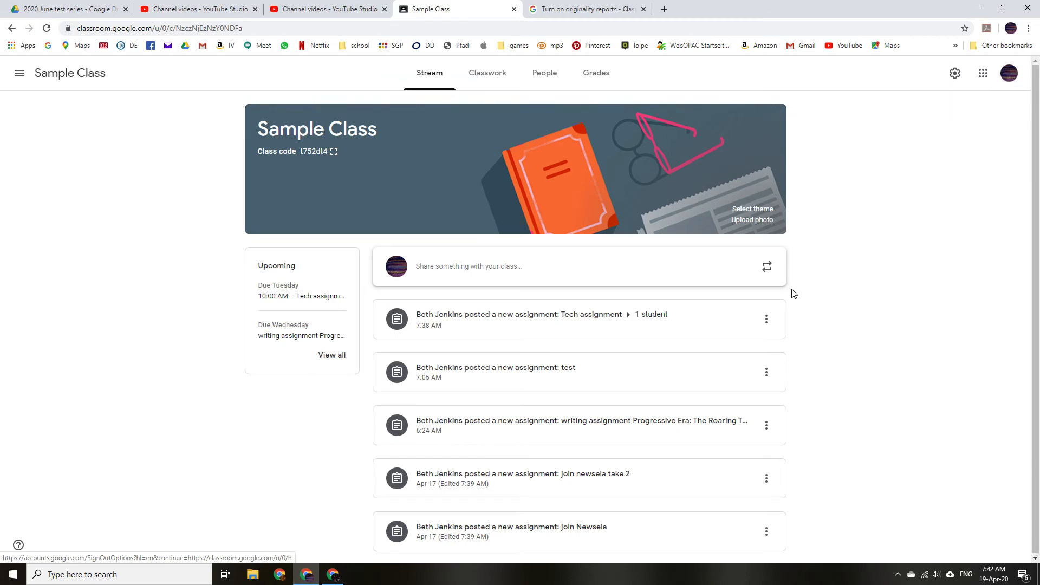
{"action": "left_click", "coordinate": [486, 76]}
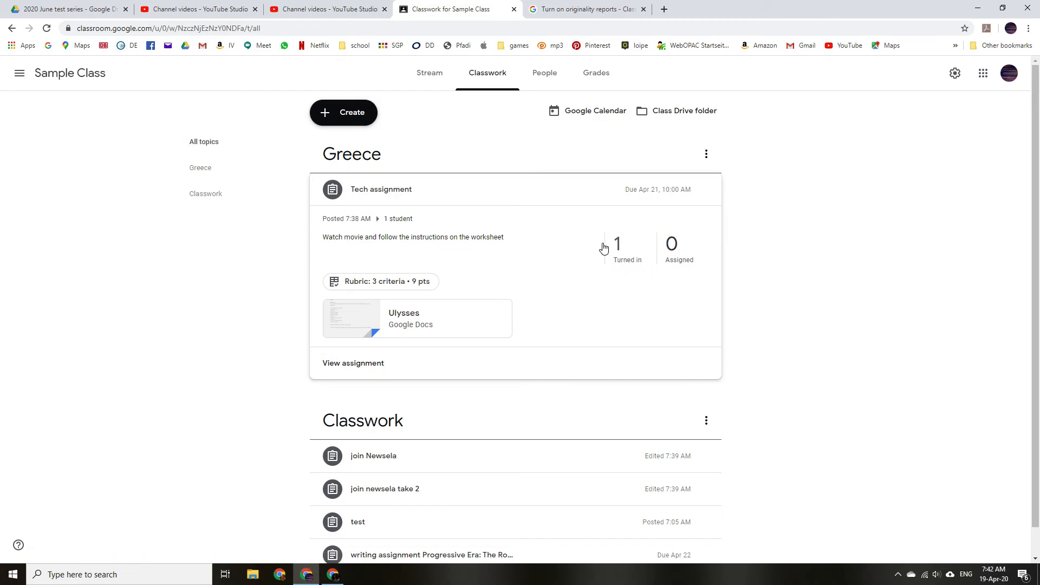
{"action": "left_click", "coordinate": [633, 263]}
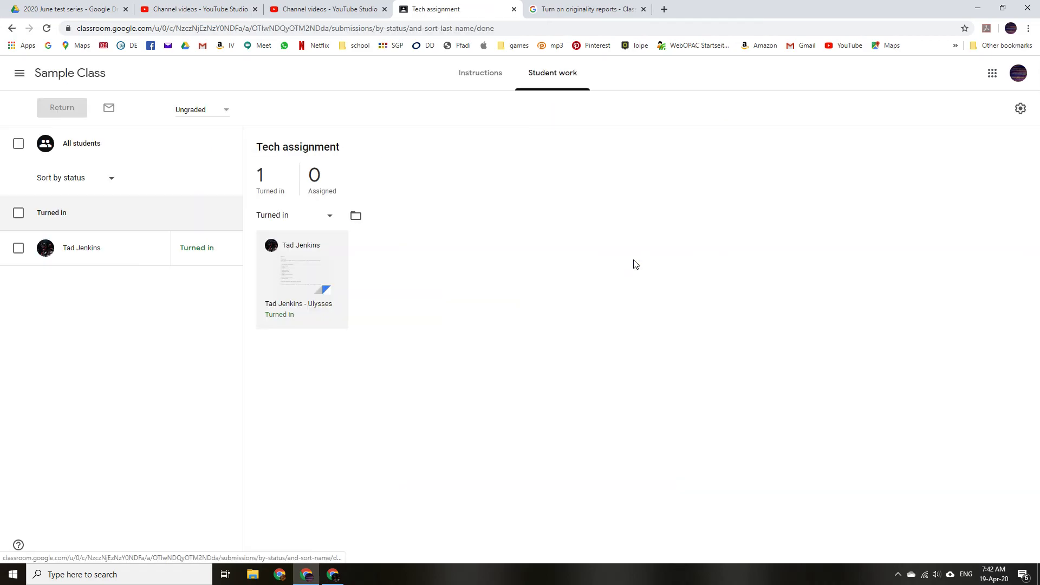
{"action": "left_click", "coordinate": [312, 278]}
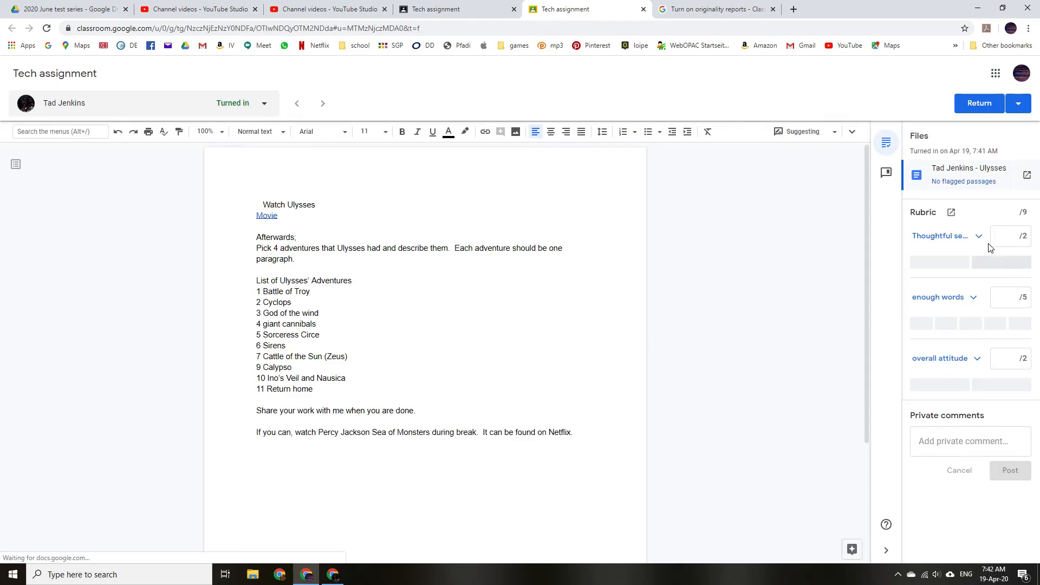
Score the student's rubric with 2 for Thoughtful sentences, 0 for enough words and 2 for overall attitude
{"action": "left_click", "coordinate": [1005, 235]}
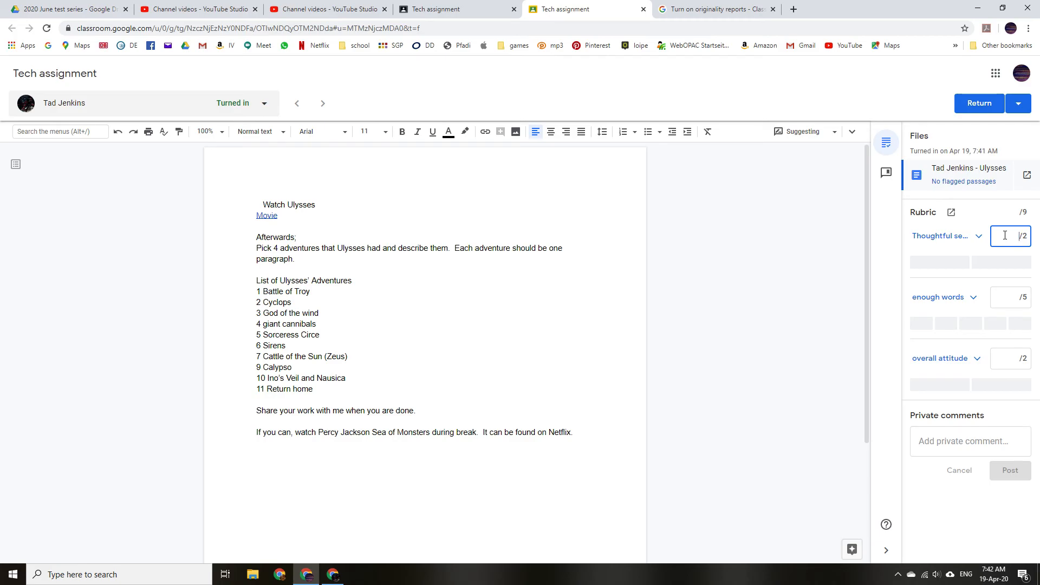
{"action": "left_click", "coordinate": [1006, 294]}
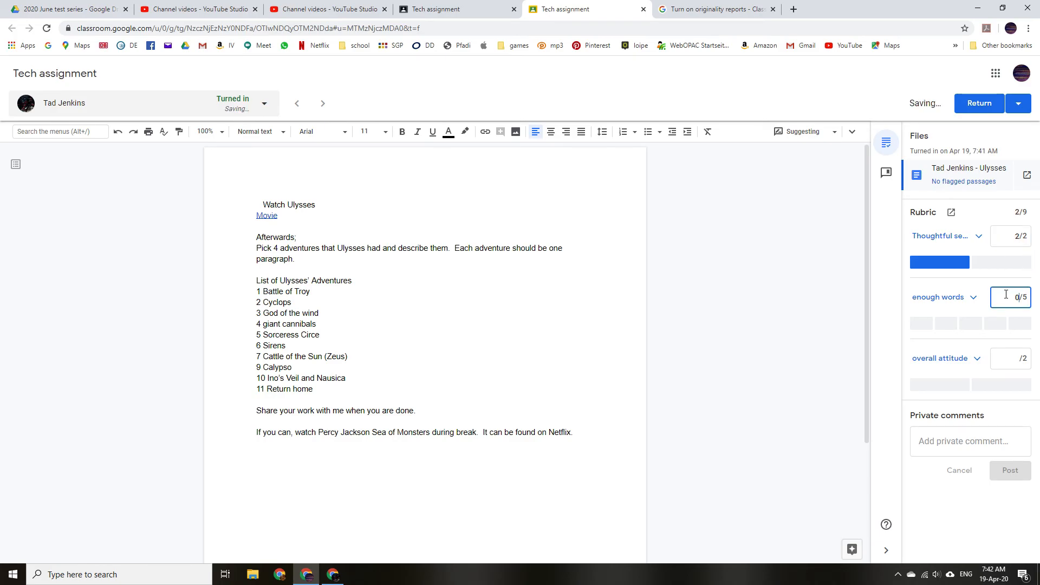
{"action": "left_click", "coordinate": [1012, 357]}
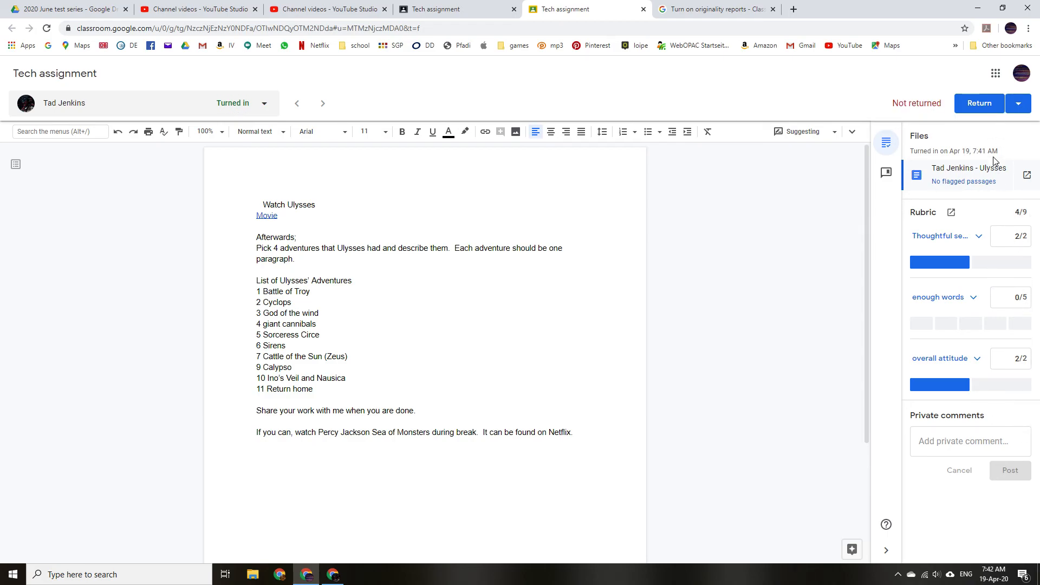
Write the private comment "write and resubmit" without posting it, and return the graded work to the student
{"action": "left_click", "coordinate": [980, 435]}
{"action": "type", "text": "write and resubmit"}
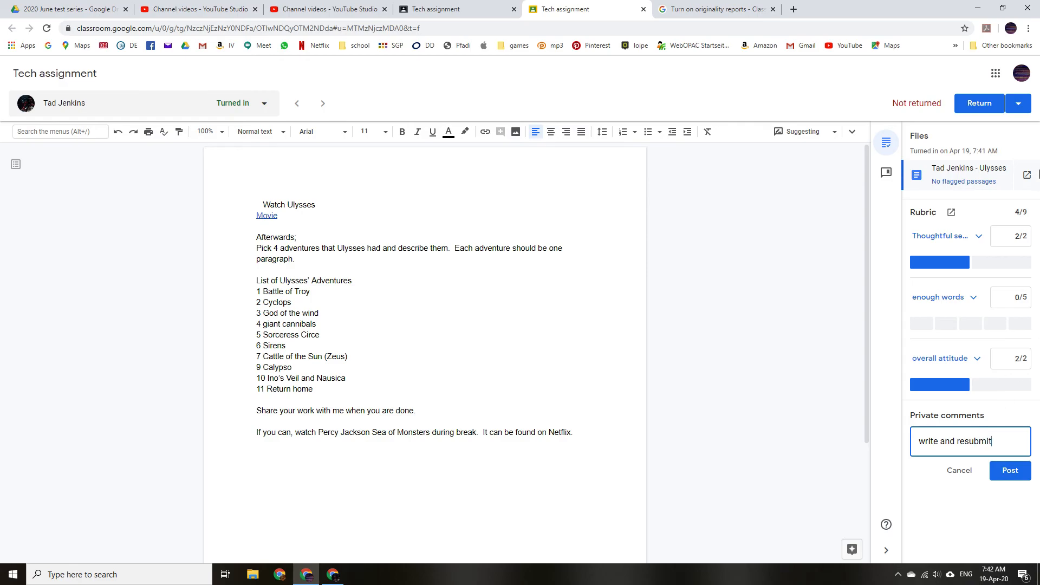
{"action": "left_click", "coordinate": [985, 106]}
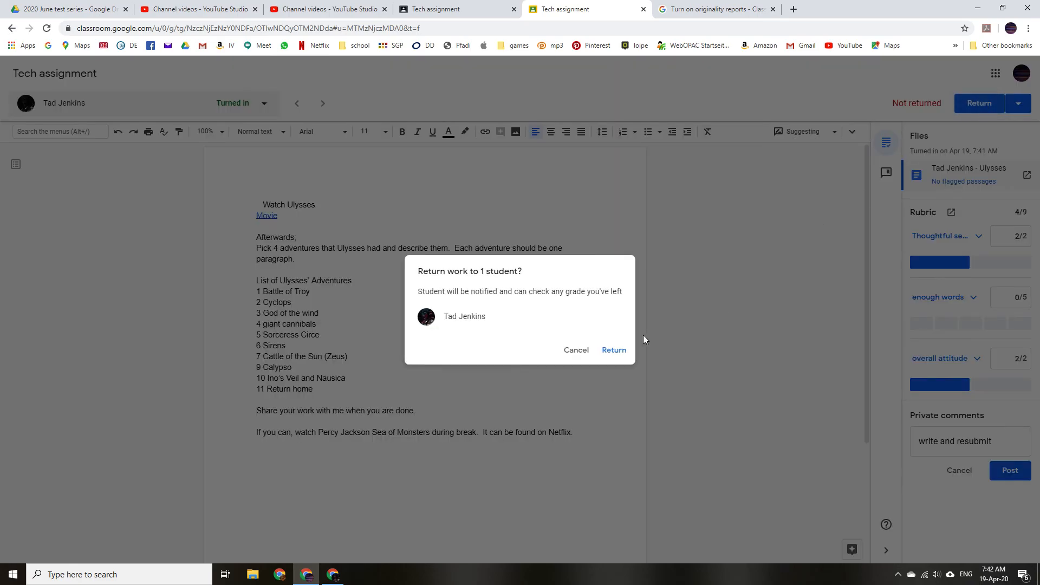
{"action": "left_click", "coordinate": [608, 350]}
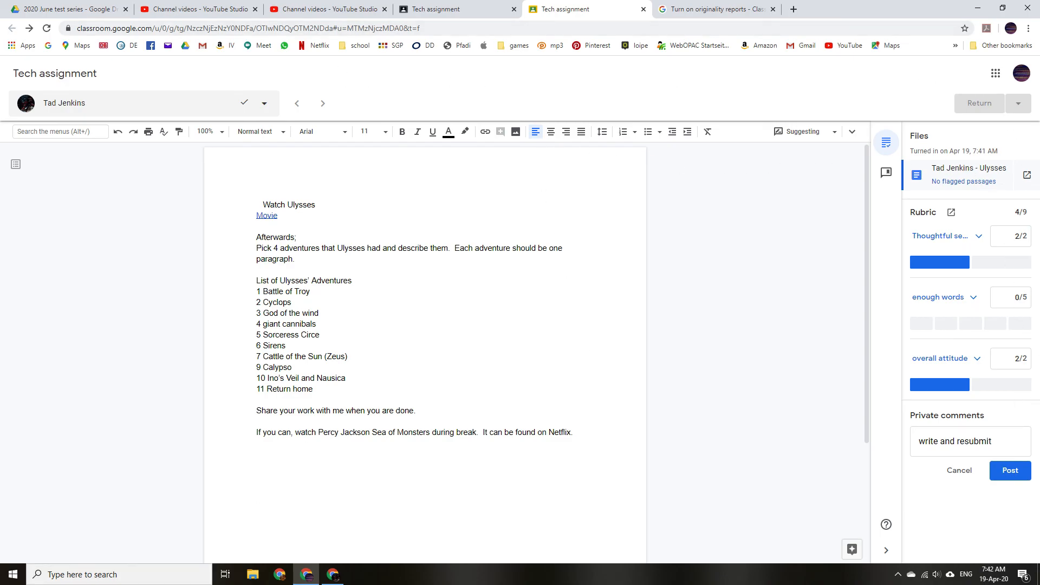
Switch to the student's Chrome window and reopen the Tech assignment from the Sample Class stream to check the returned grade
{"action": "left_click", "coordinate": [310, 578]}
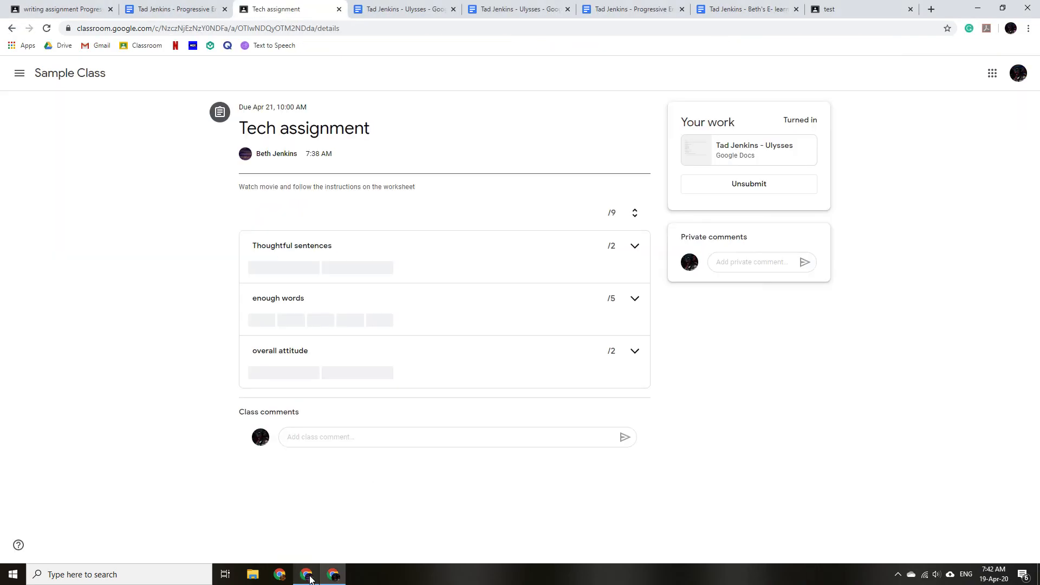
{"action": "left_click", "coordinate": [69, 77]}
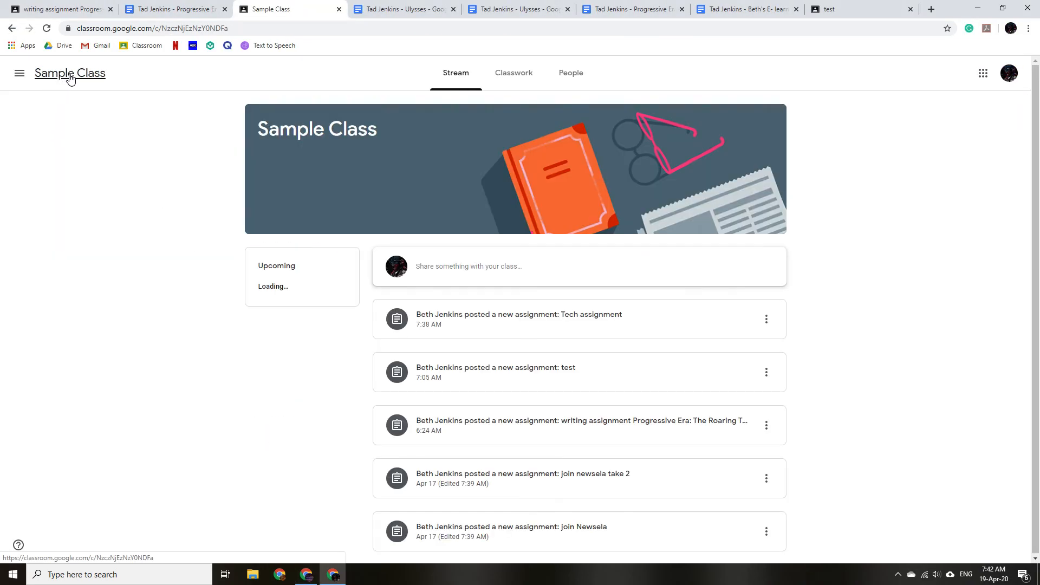
{"action": "left_click", "coordinate": [539, 318]}
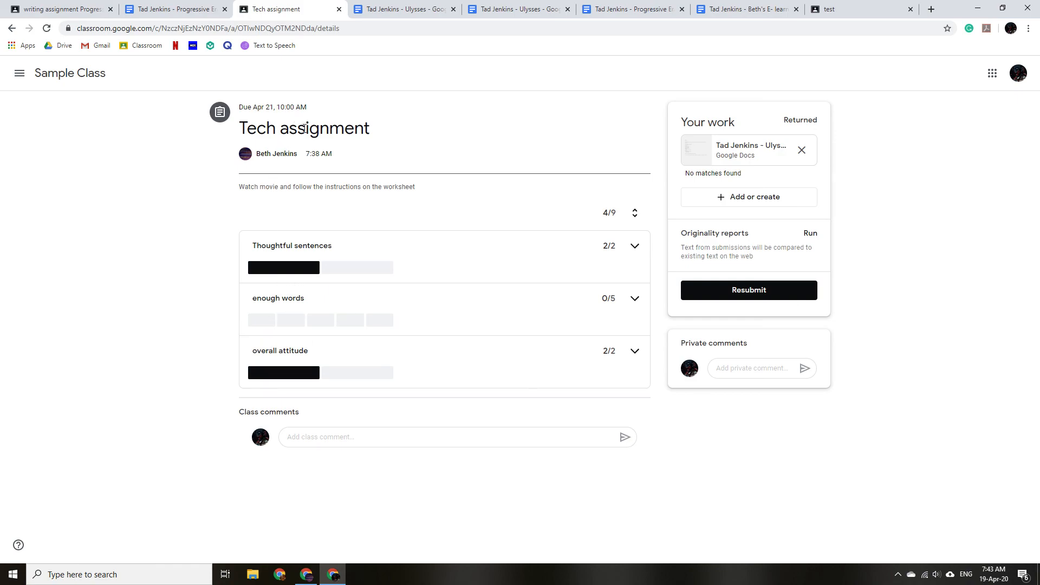
Switch to the teacher's Chrome window, close the grading view and open the student's returned submission in the Tech assignment's student work
{"action": "left_click", "coordinate": [306, 574]}
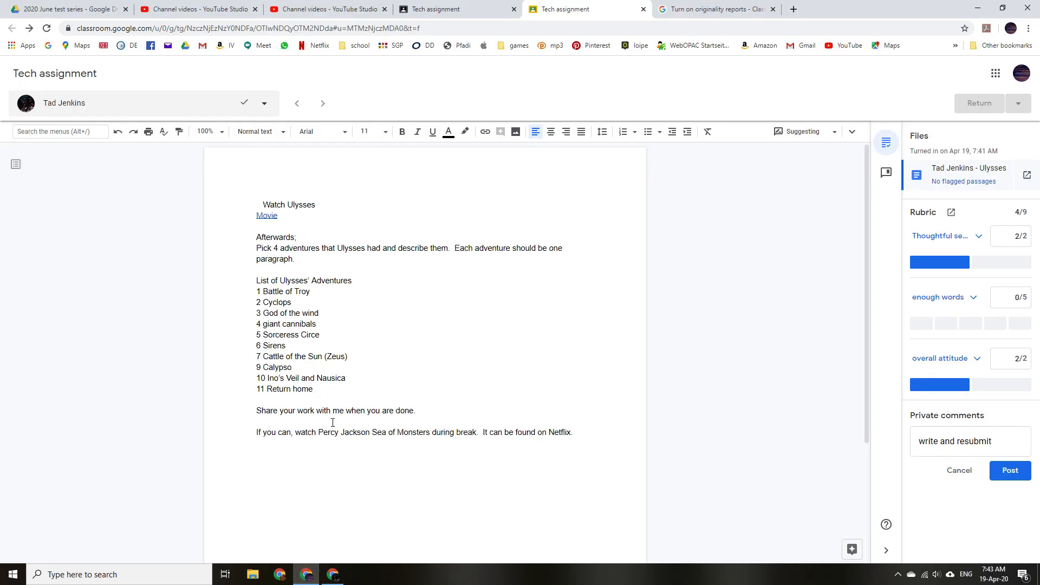
{"action": "left_click", "coordinate": [643, 9]}
{"action": "left_click", "coordinate": [581, 92]}
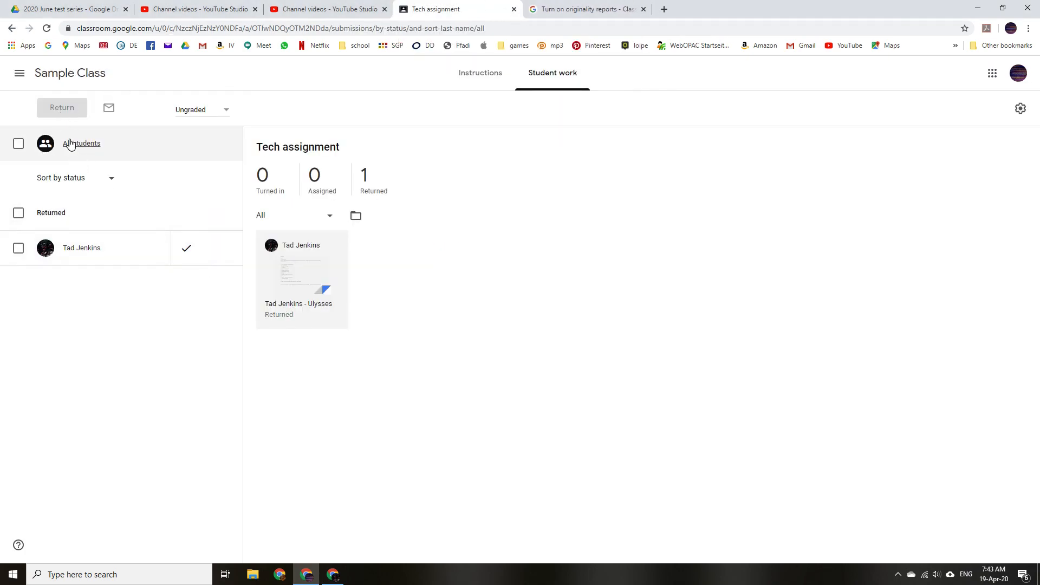
{"action": "left_click", "coordinate": [89, 254]}
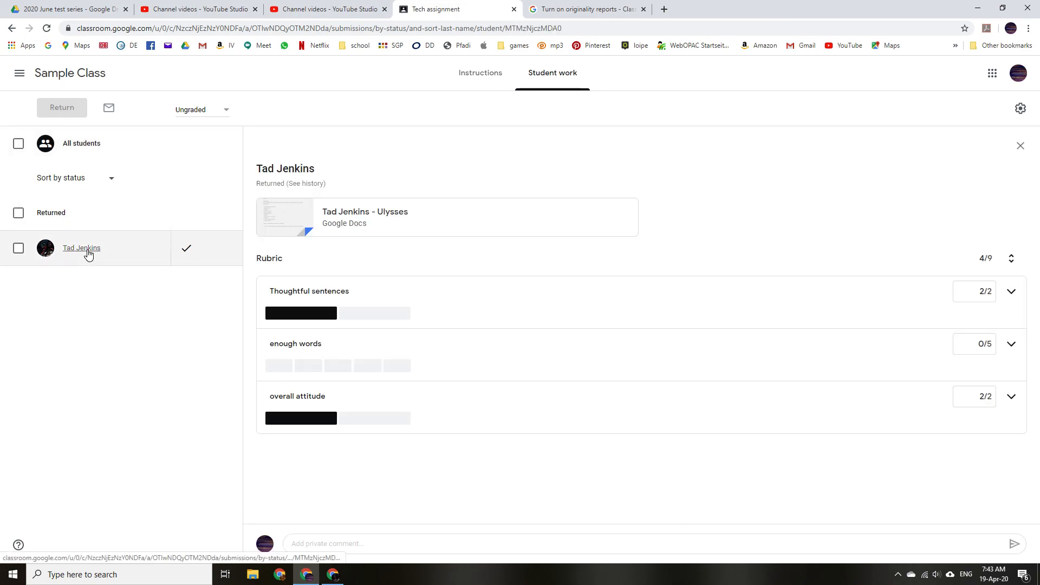